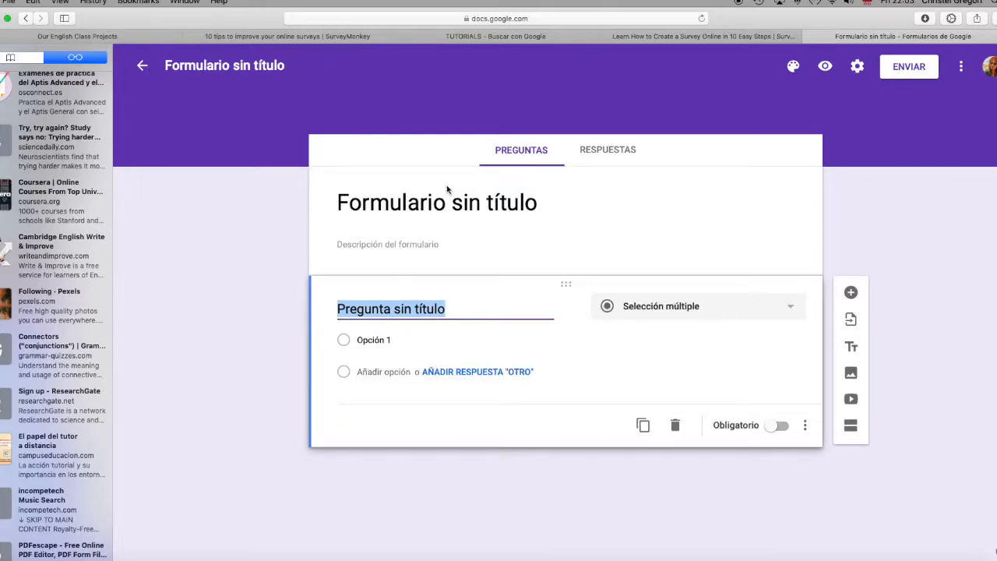
Step: Title the form "Hábitos saludables"
left_click(542, 204)
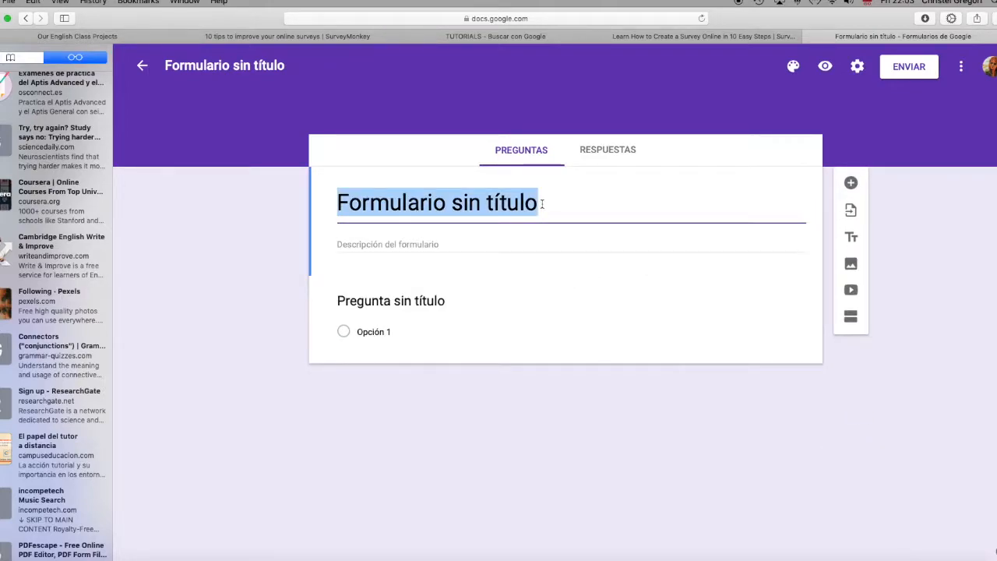
type("Hábit")
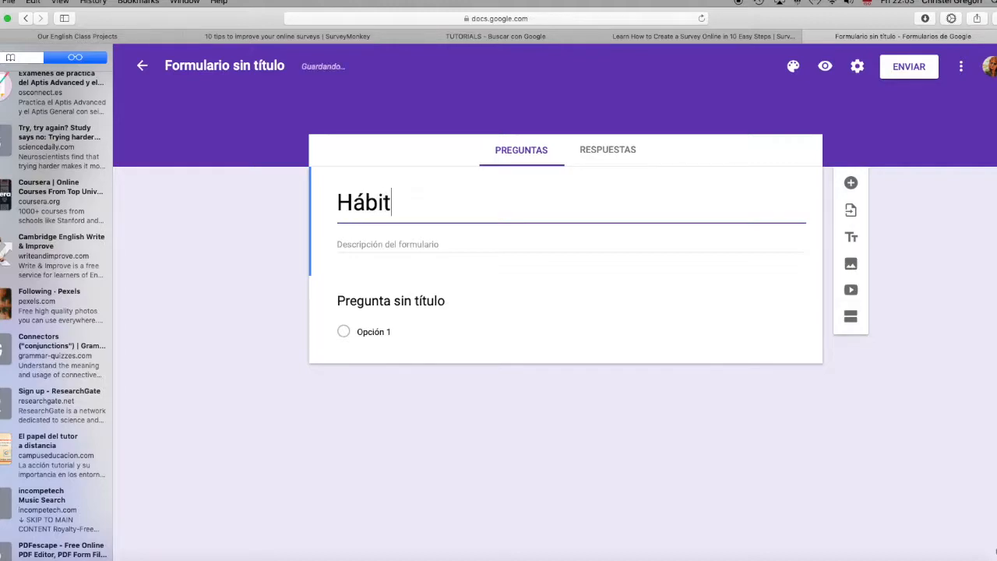
type("os saludables")
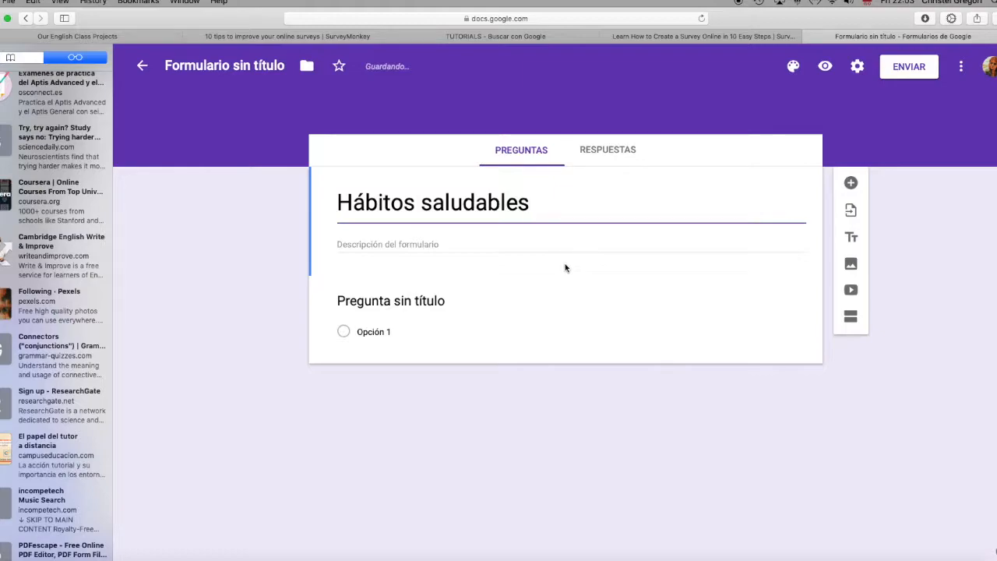
Step: Enter the form description "Te agradecería que me respondieses a estas preguntas para un trabajo de clase"
left_click(388, 244)
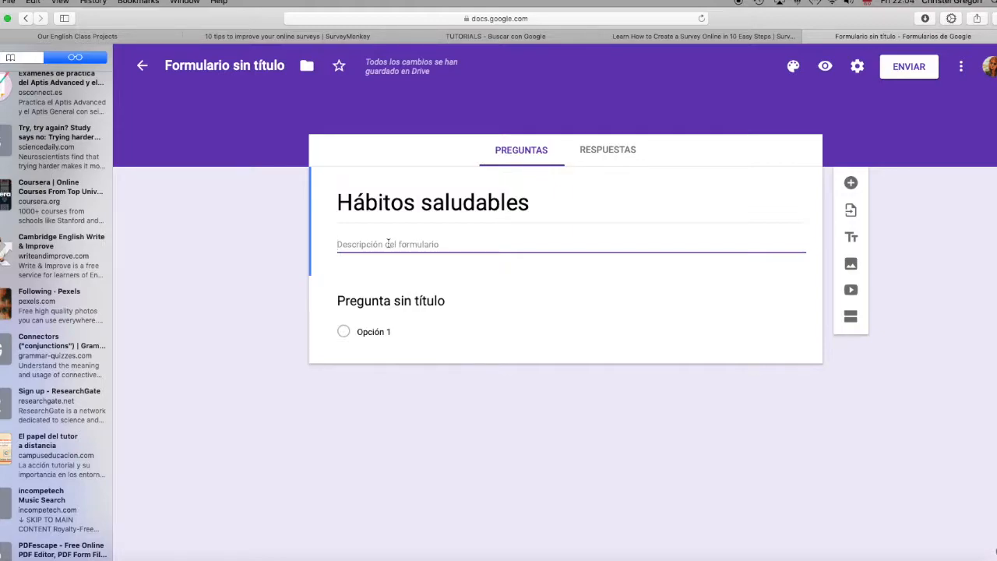
type("Te agradece")
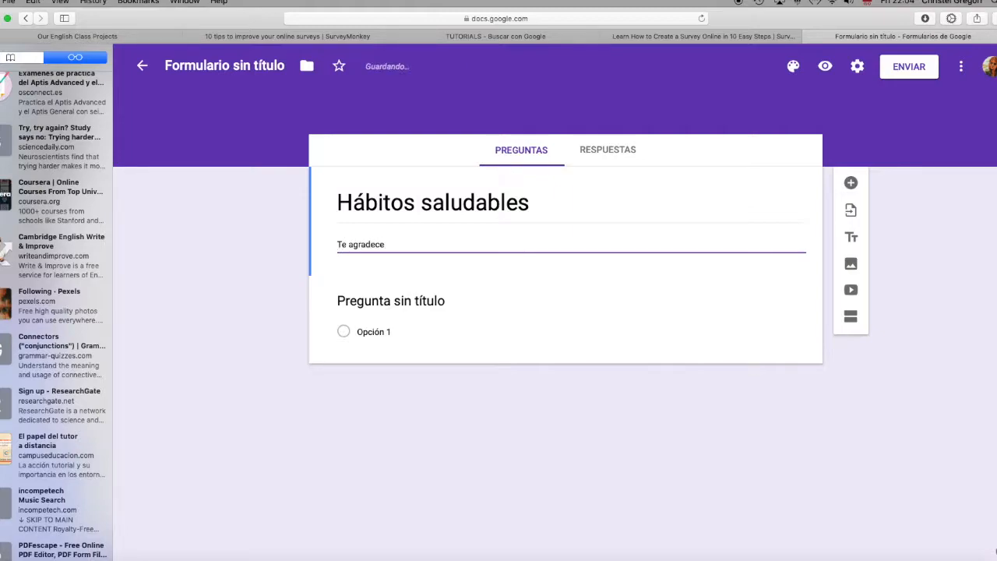
type("ría qu")
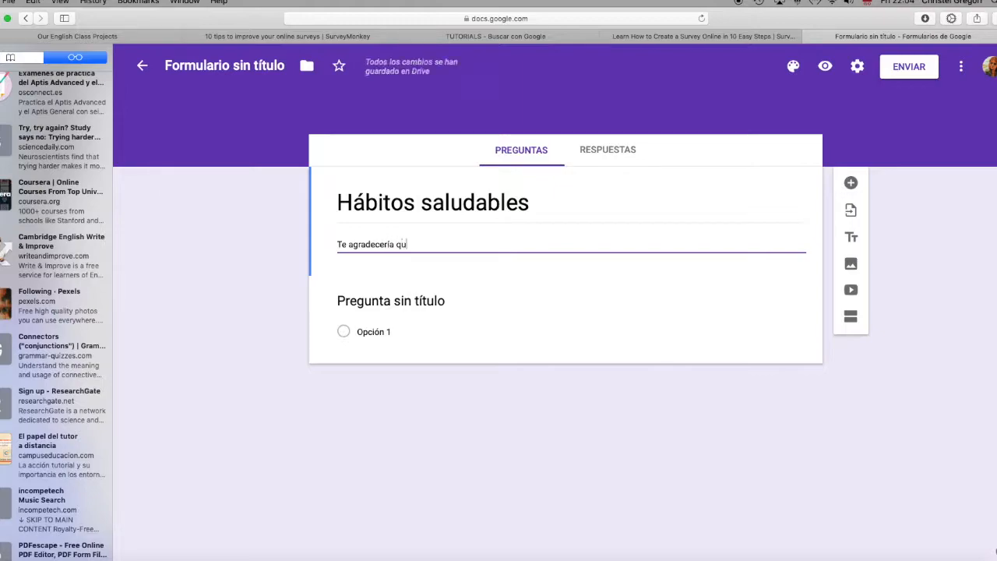
type("e me respondieses a estas pregu")
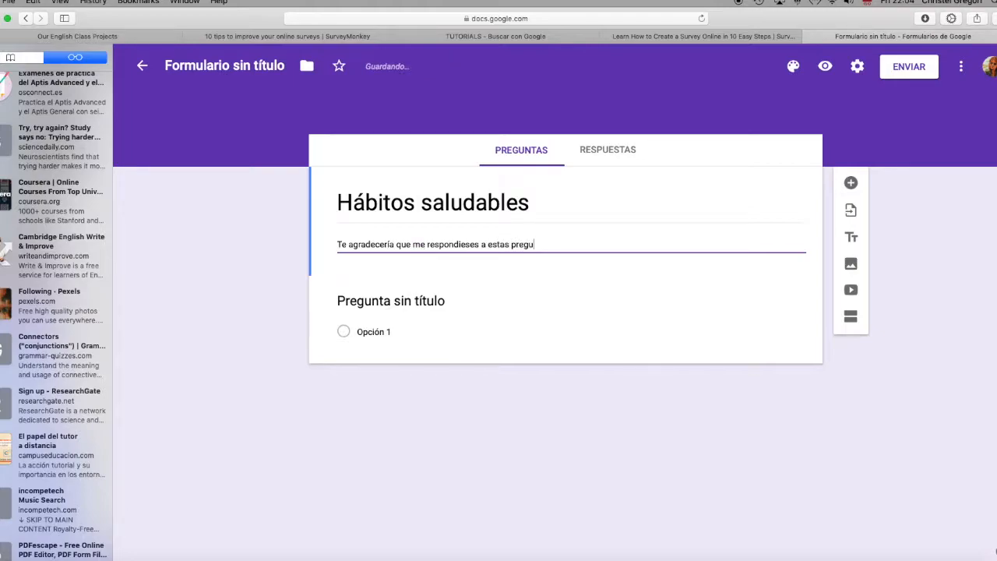
type("untas para un trabajo de clase. N")
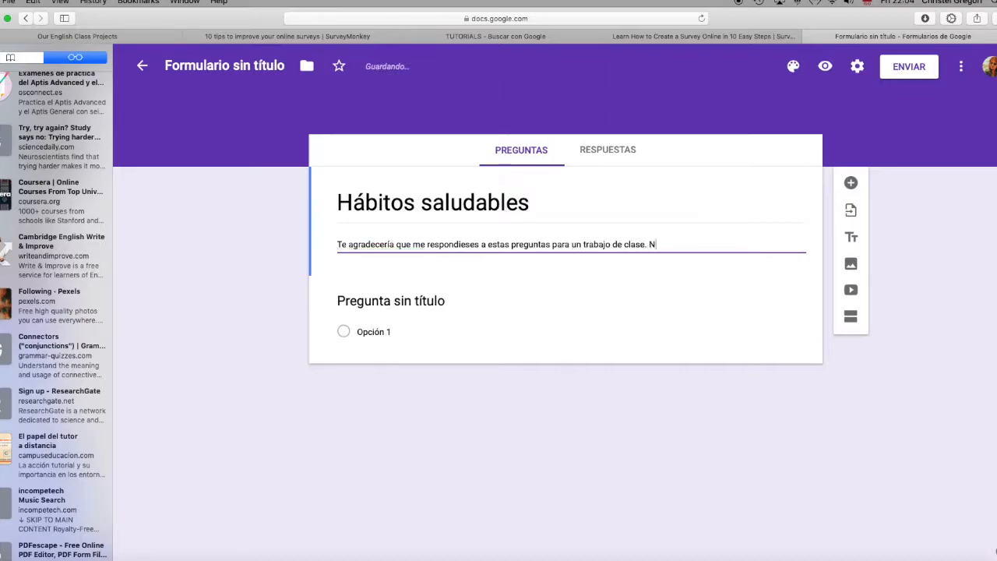
type("o t")
type("e lleavr'")
Step: Continue the form description with ". No te llevará más de cinco minutos ....."
key("BackSpace")
key("BackSpace")
key("BackSpace")
key("BackSpace")
type("vará más de cein")
key("BackSpace")
key("BackSpace")
key("BackSpace")
type("inco minutos .....")
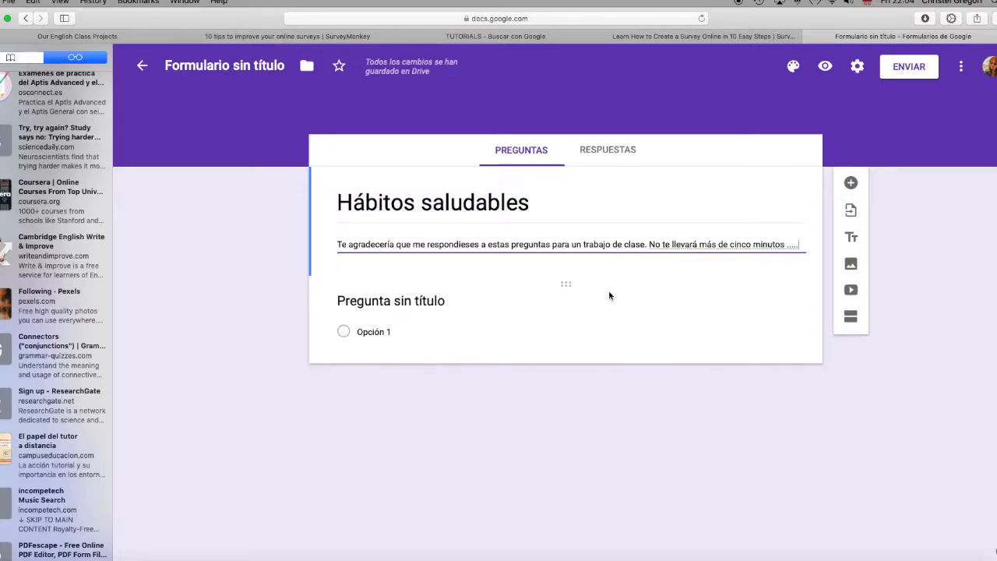
Step: Change the answer type of the untitled question to Respuesta corta
left_click(565, 284)
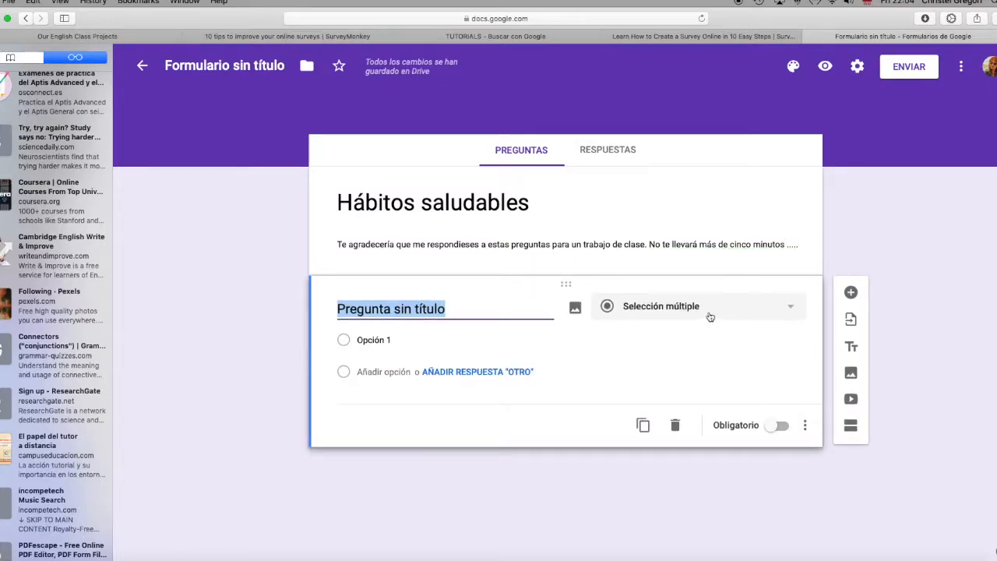
left_click(791, 309)
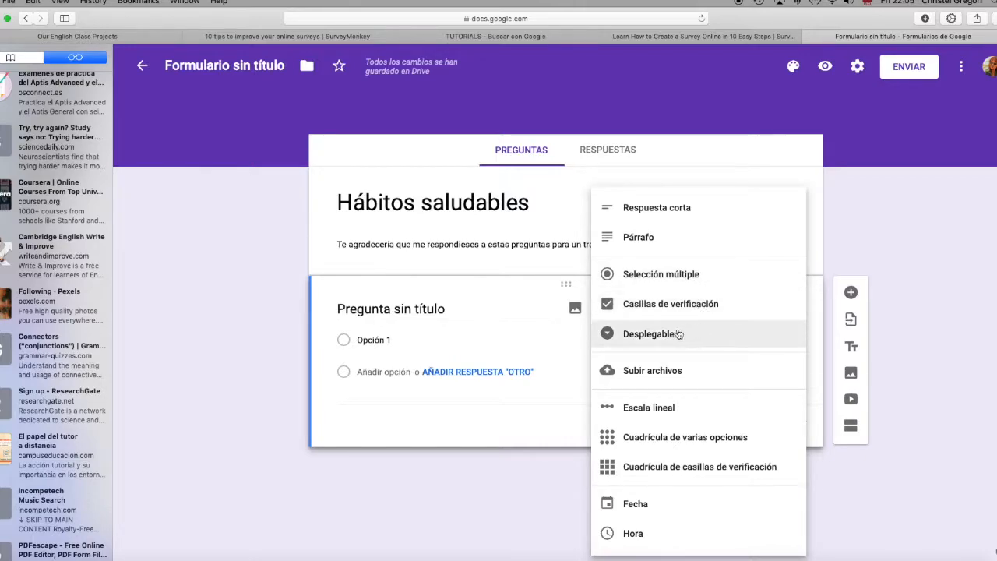
left_click(680, 209)
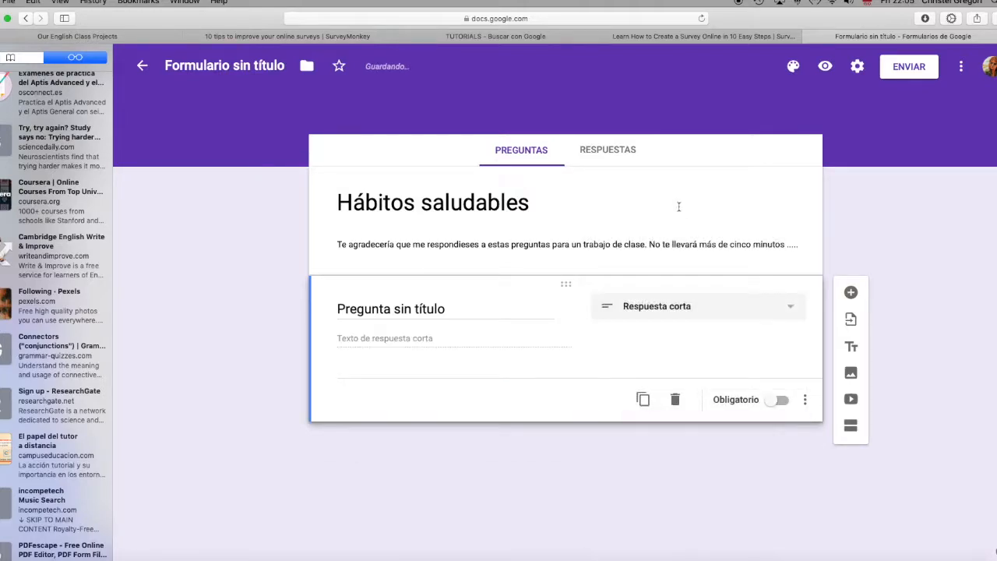
Step: Word the short-answer question as "1.¿ Cuántas veces comes al día?" and make it mandatory
left_click(405, 309)
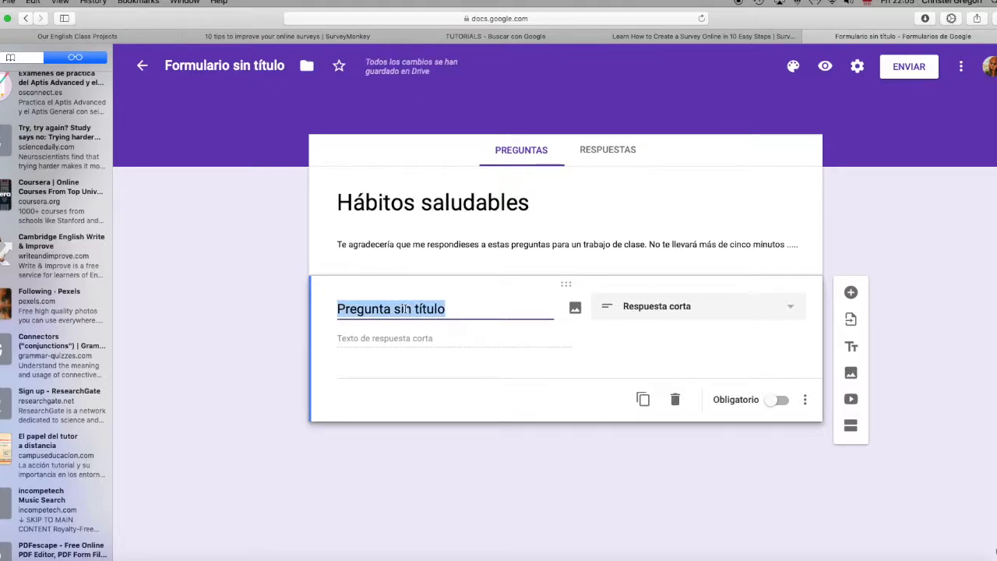
type("1.")
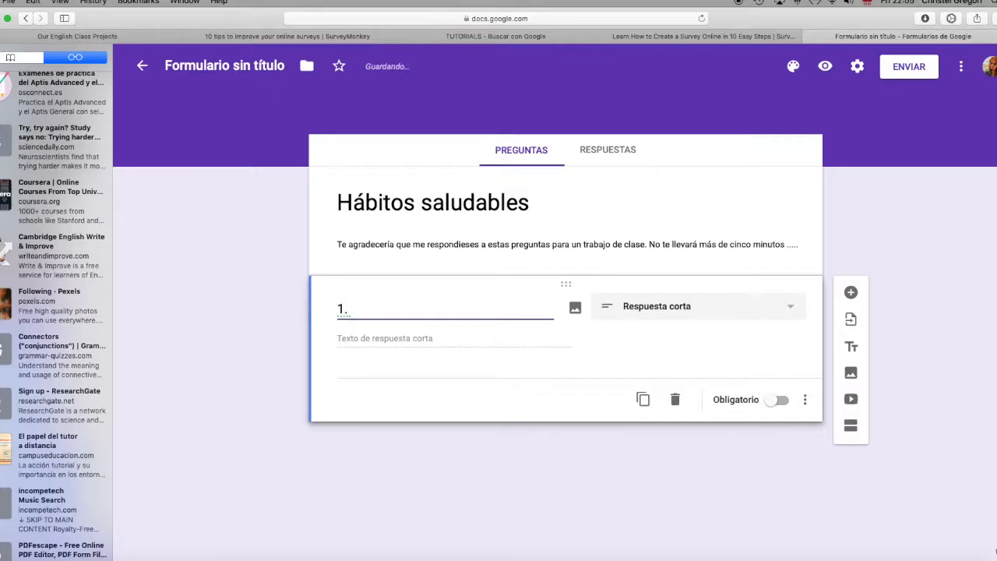
type("¿ Cuántas v")
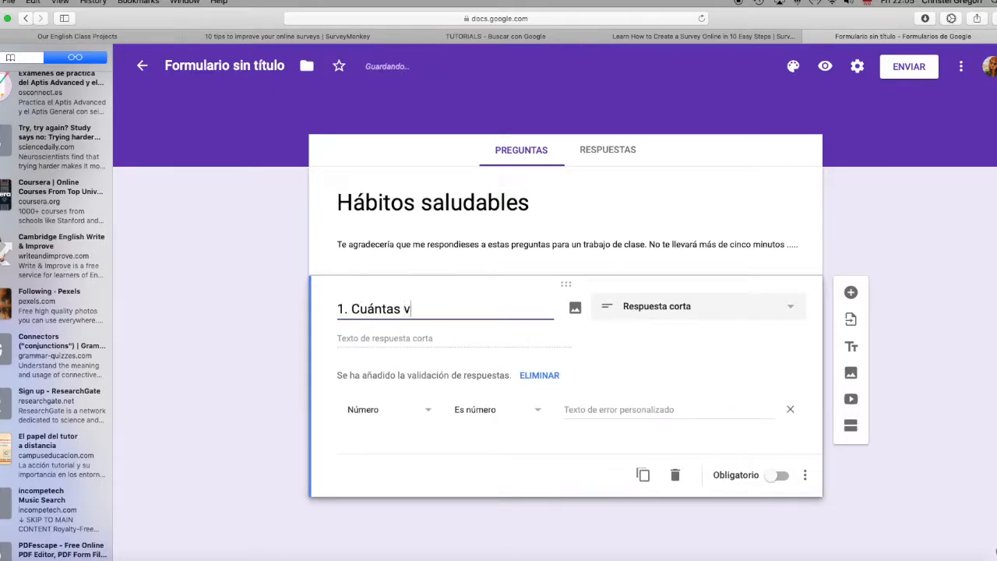
type("eces comes al")
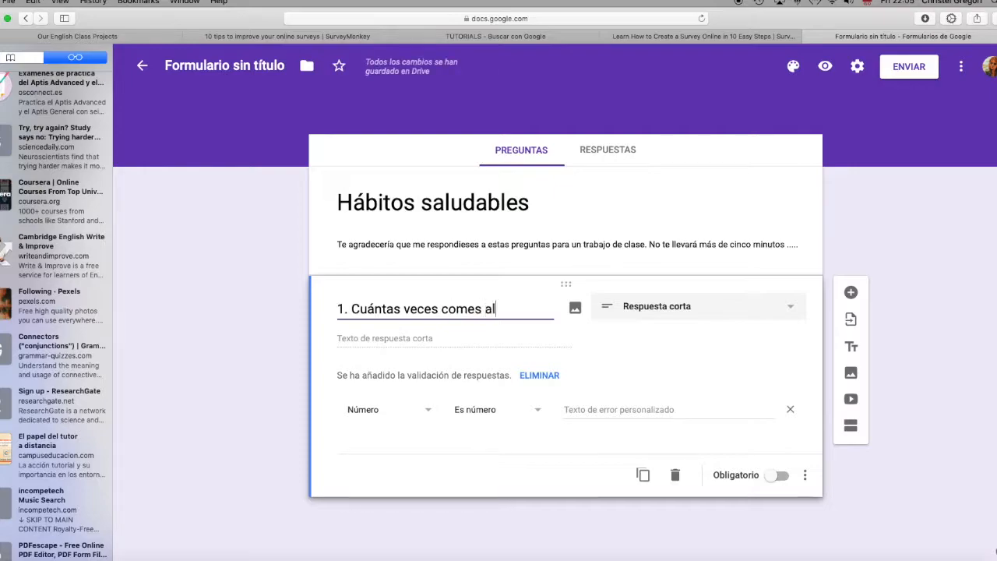
type(" día?")
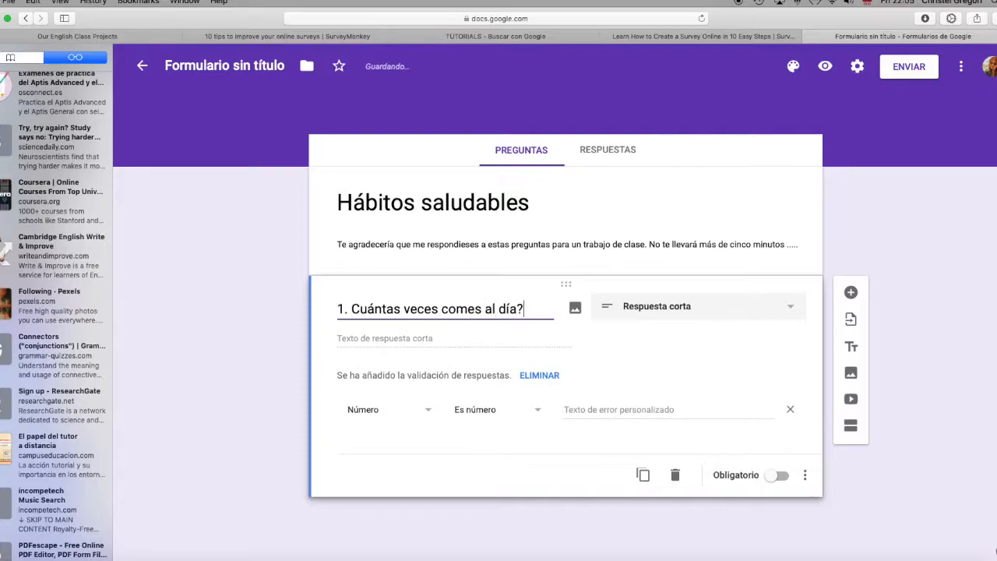
left_click(350, 306)
type("¿")
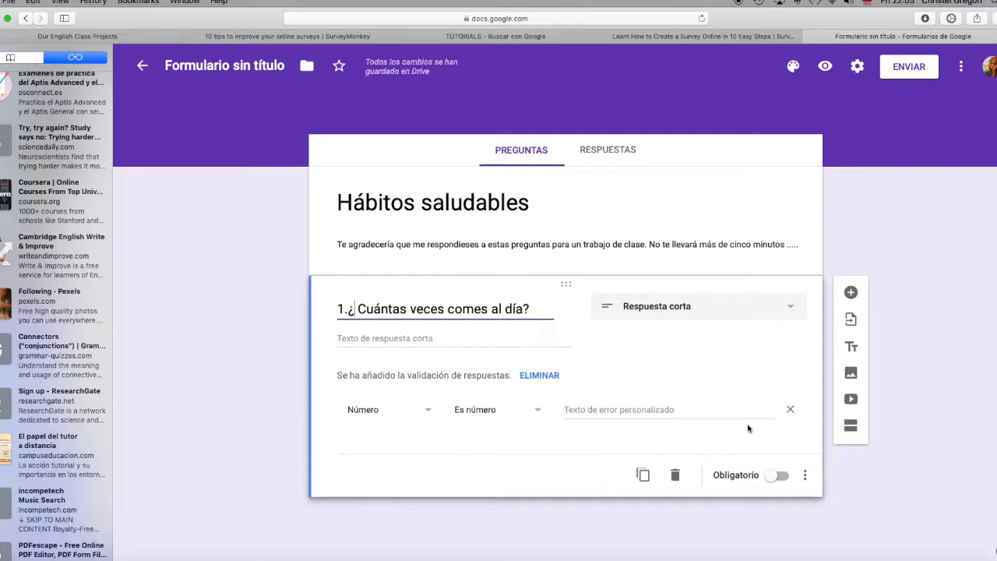
left_click(785, 479)
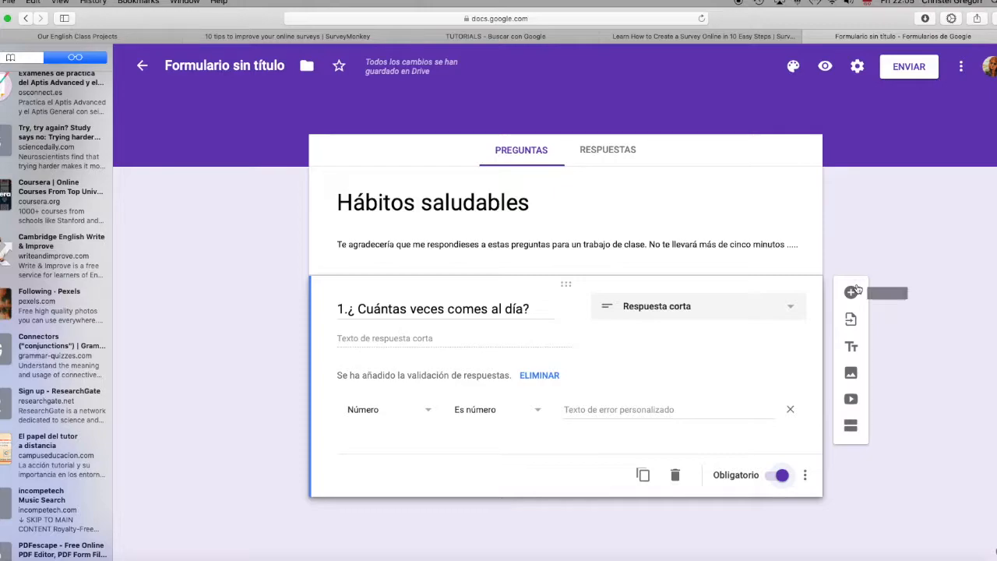
Step: Add a new question of type Selección múltiple and place it above the question about daily meals
left_click(851, 297)
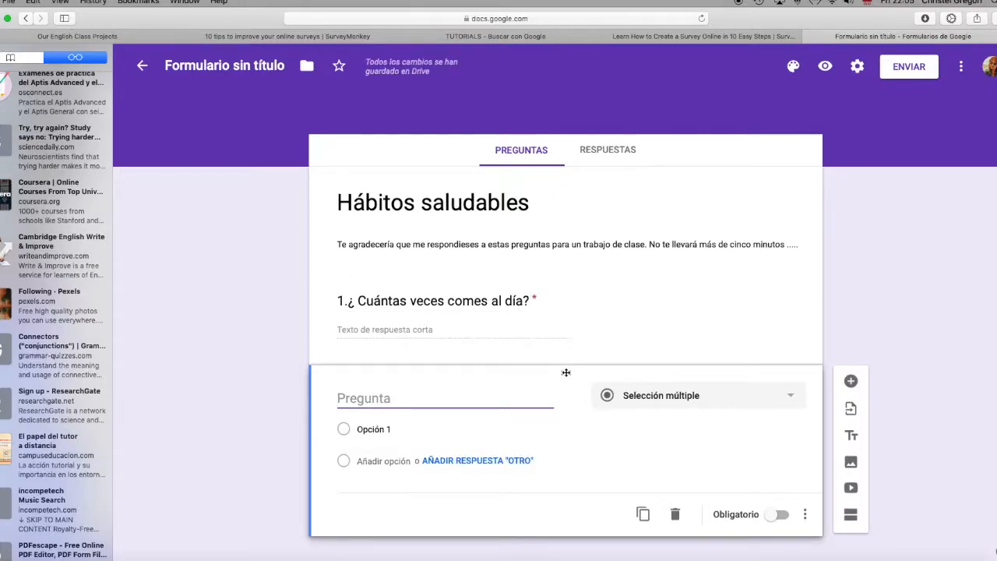
left_click_drag(567, 373, 552, 270)
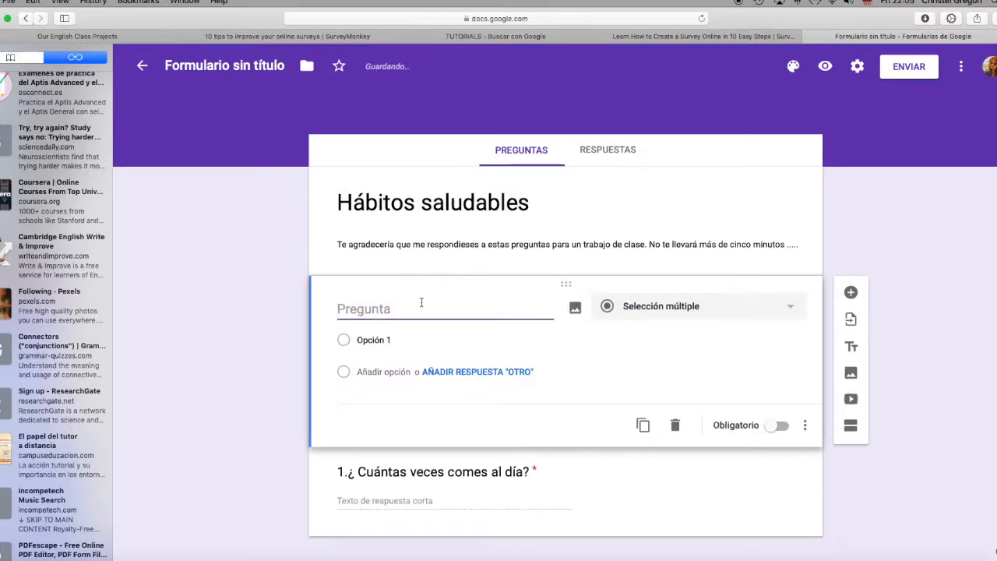
left_click(792, 308)
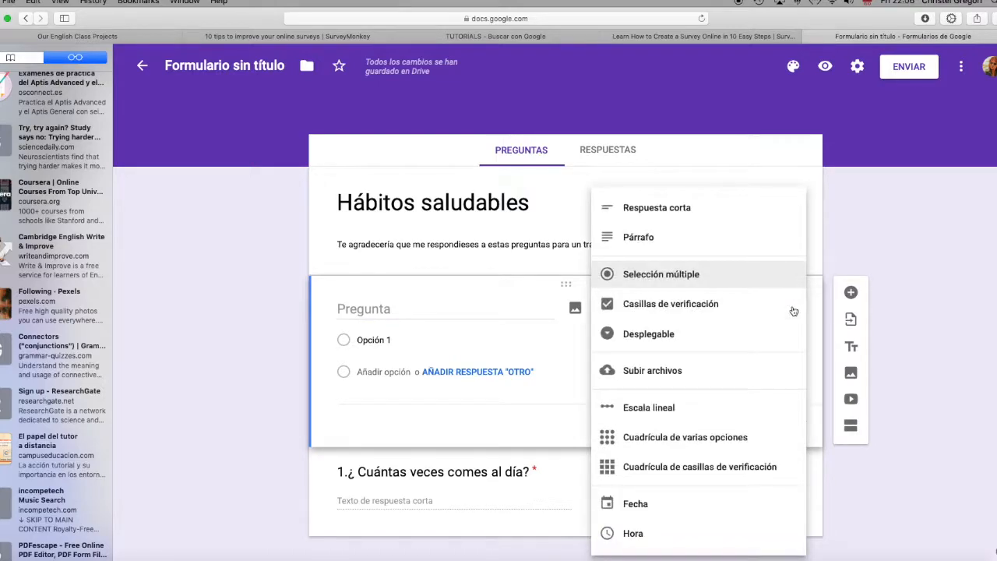
left_click(670, 276)
Step: Word the new multiple-choice question as "1. ¿En qué franja de edad te encuentras?"
left_click(372, 309)
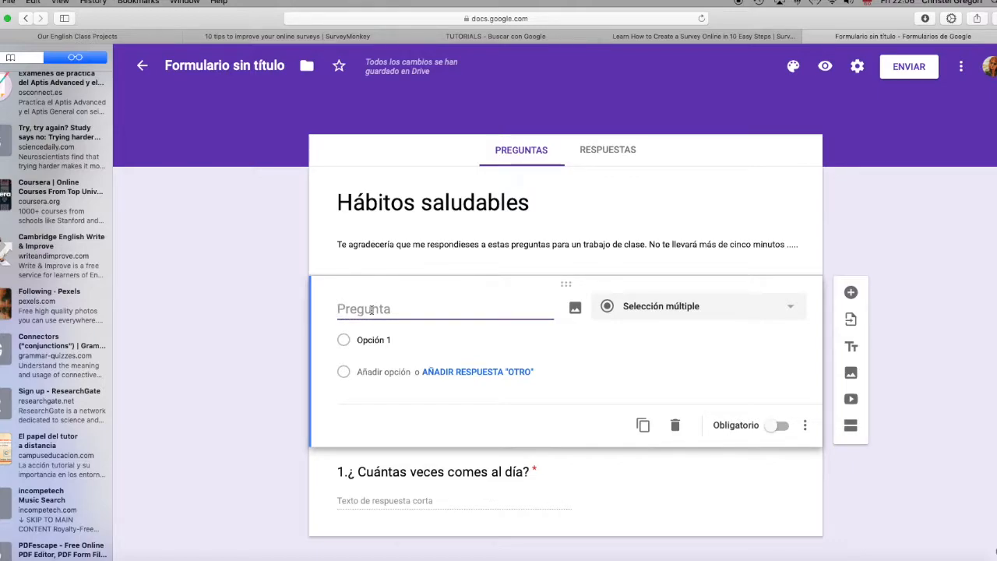
type("En qué franja ")
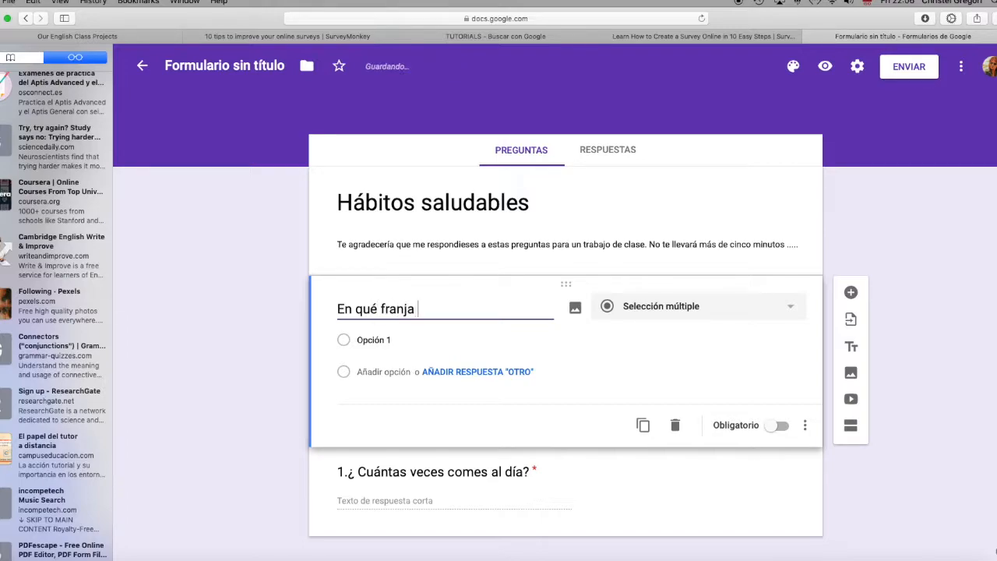
type("de edad te encuet")
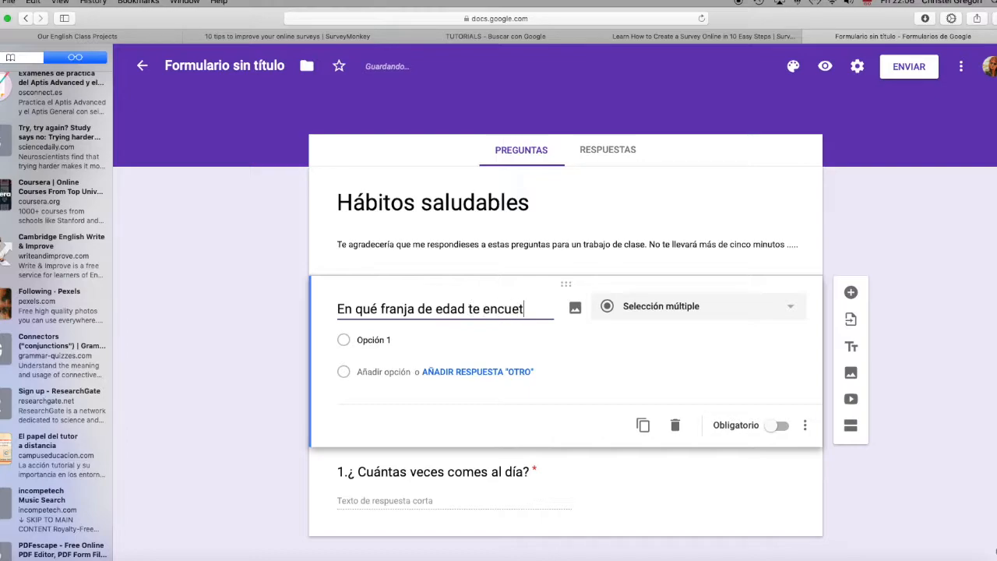
key("BackSpace")
type("ntras?")
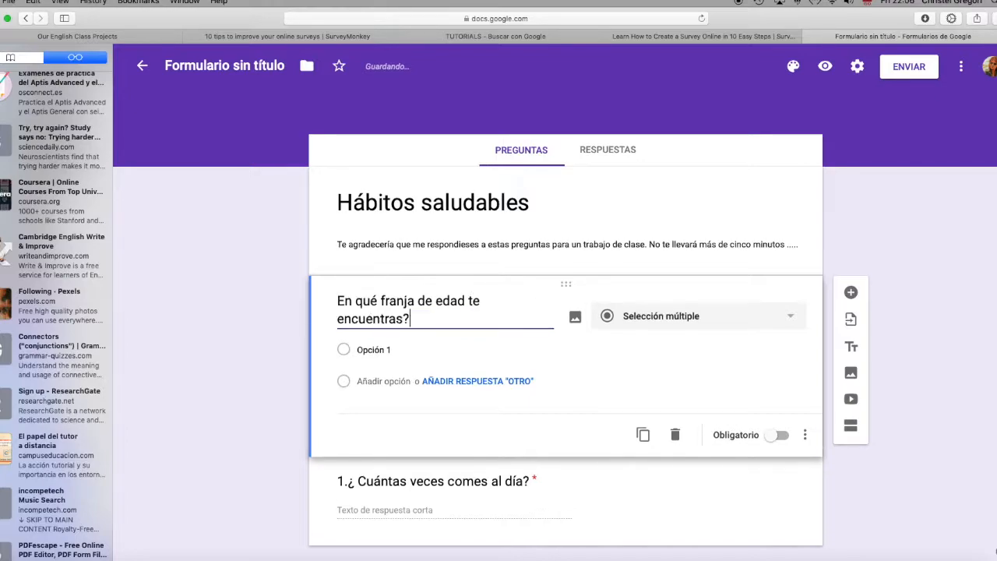
triple_click(339, 301)
key("Left")
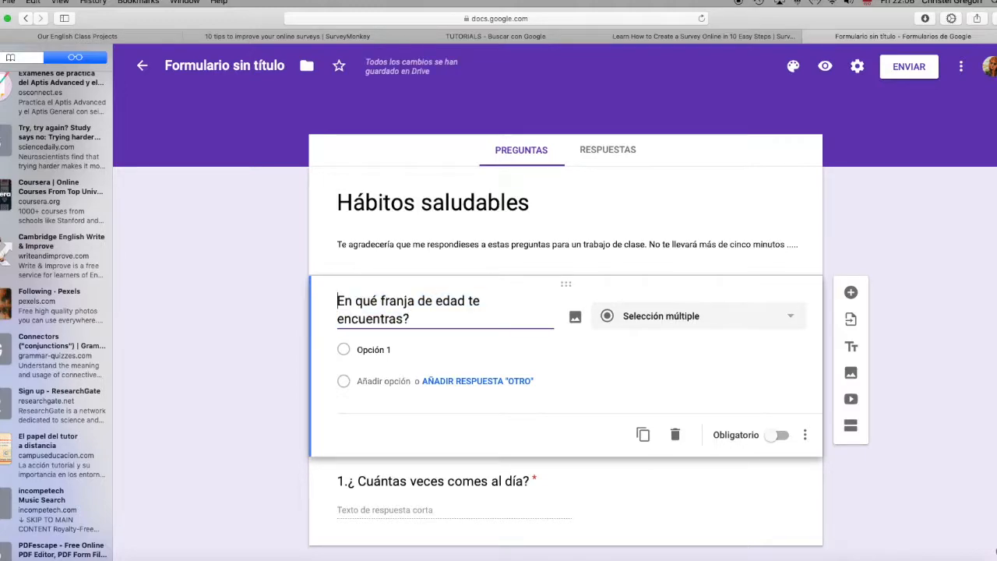
type("¿")
key("Left")
type("1.")
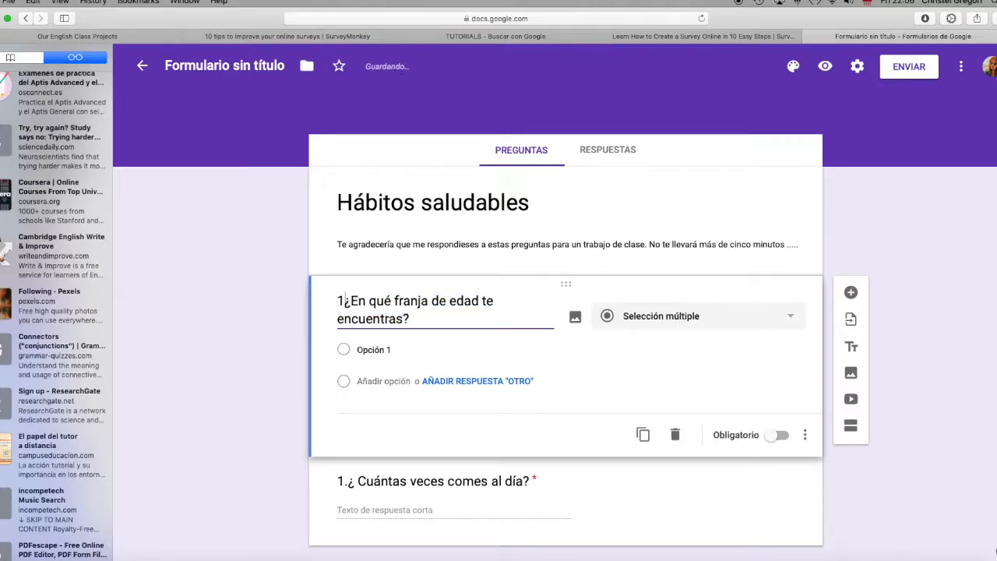
Step: Enter 10-15, 15-20, 20-25, 25-30 and 30-35 as the first five answer options of the age question
left_click(373, 350)
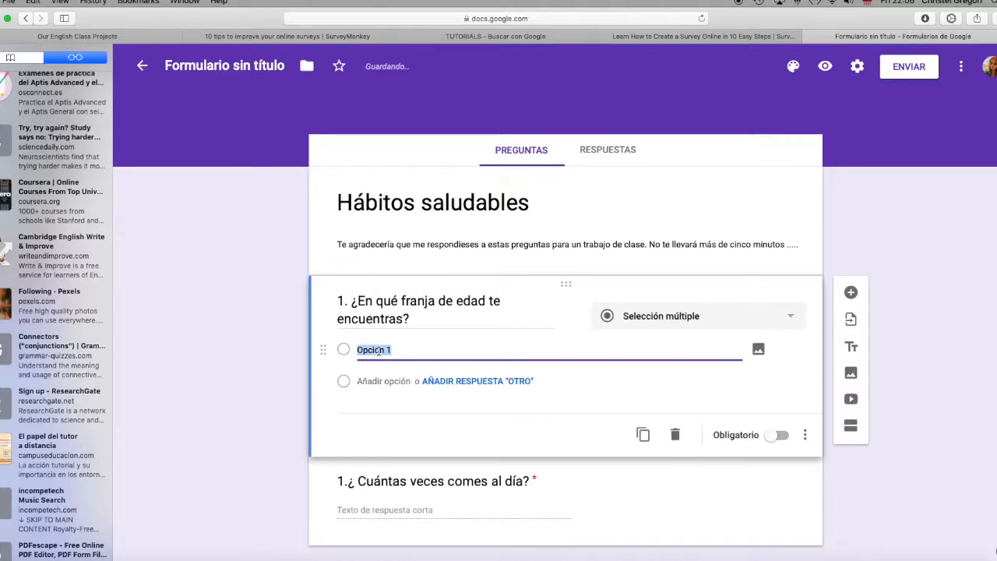
type("10-")
key("Return")
type("15")
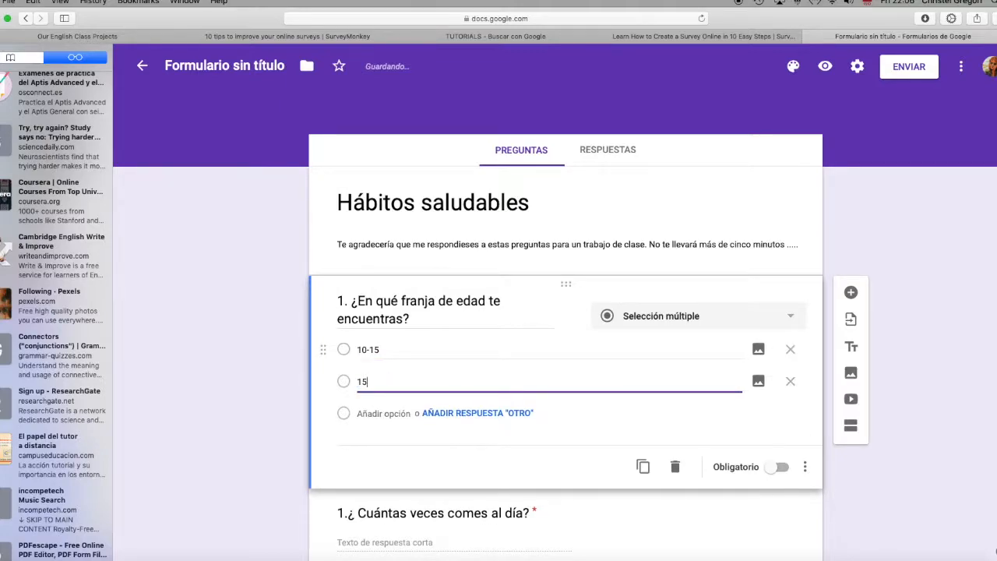
type("-20")
key("Return")
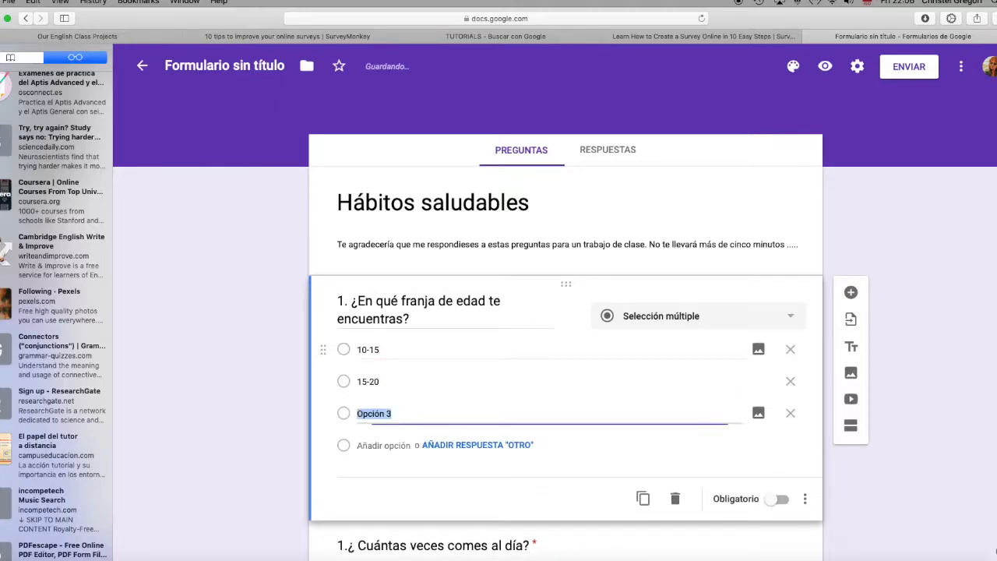
type("20-25")
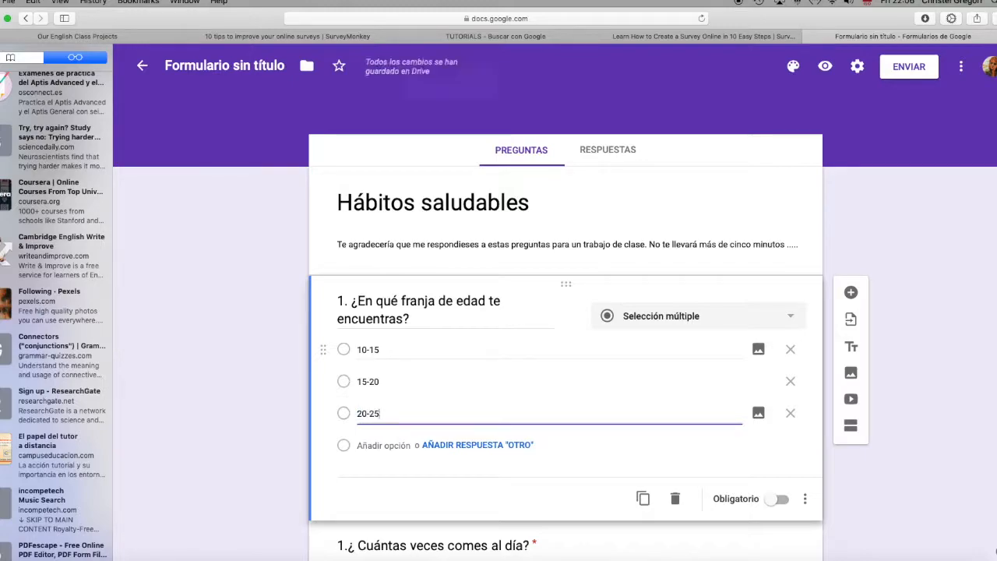
key("Return")
type("25")
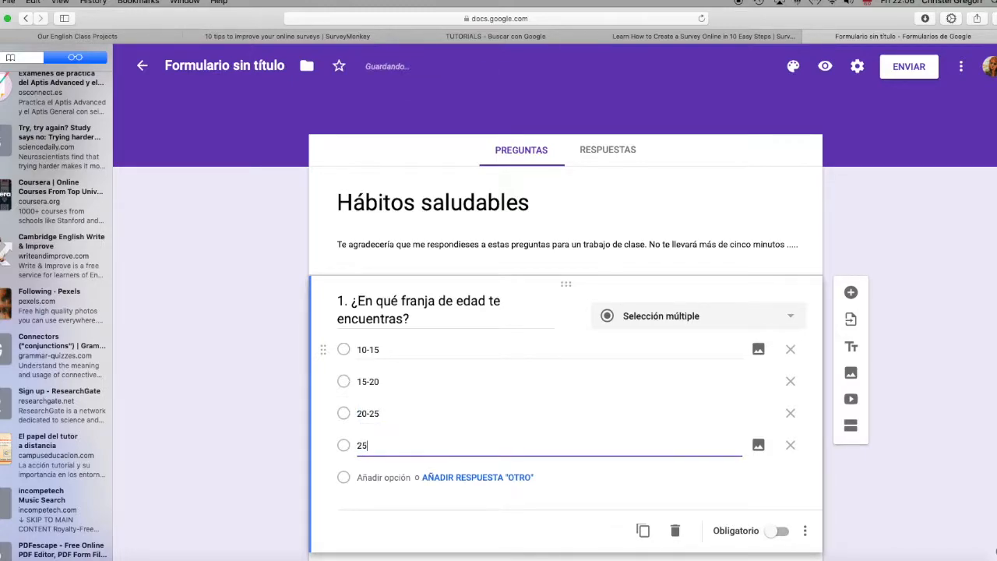
type("-30")
key("Return")
type("30-35")
key("Return")
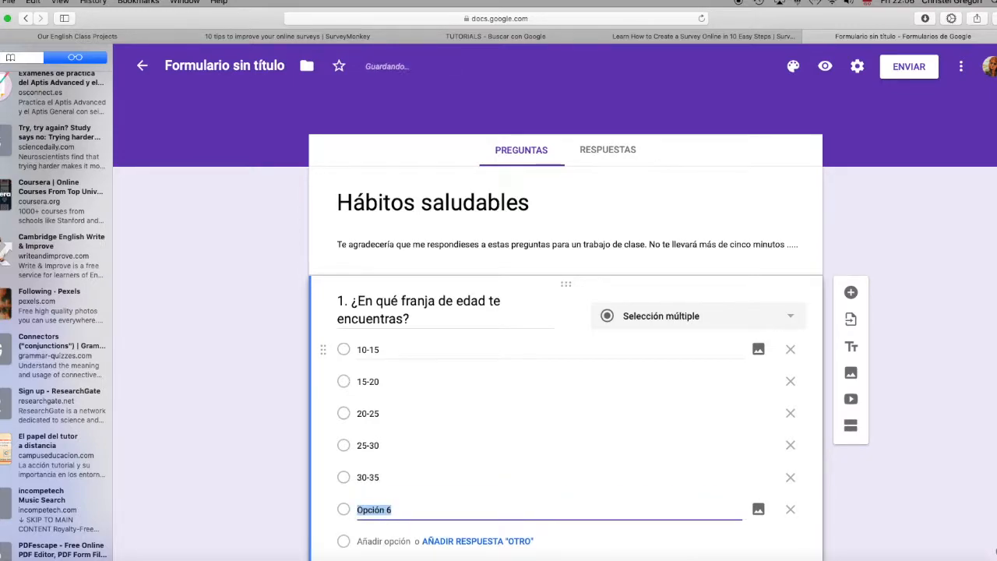
Step: Complete the age question's answer options with 35-40, 40-45, 45-50 and Más de 50
type("35")
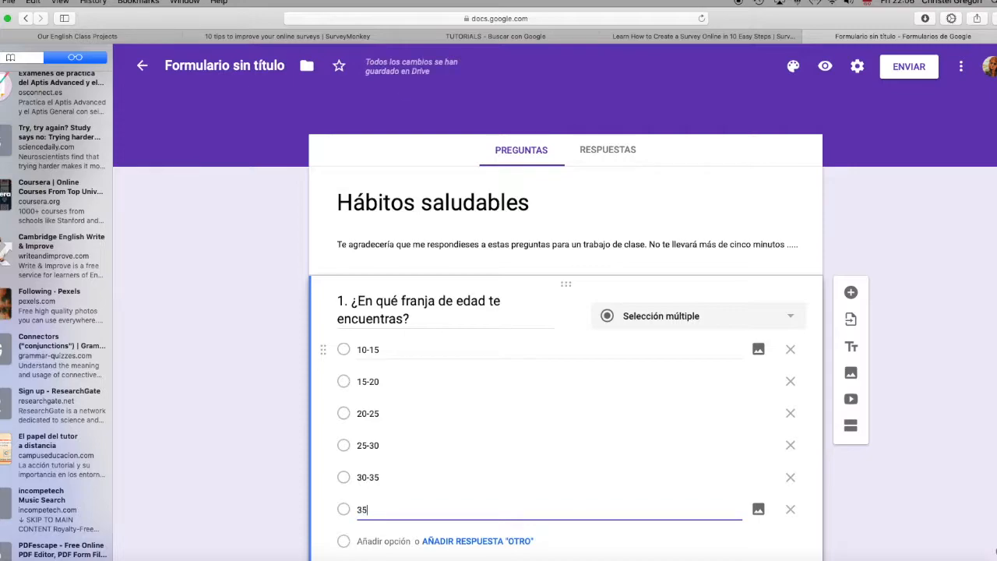
type("-40")
key("Return")
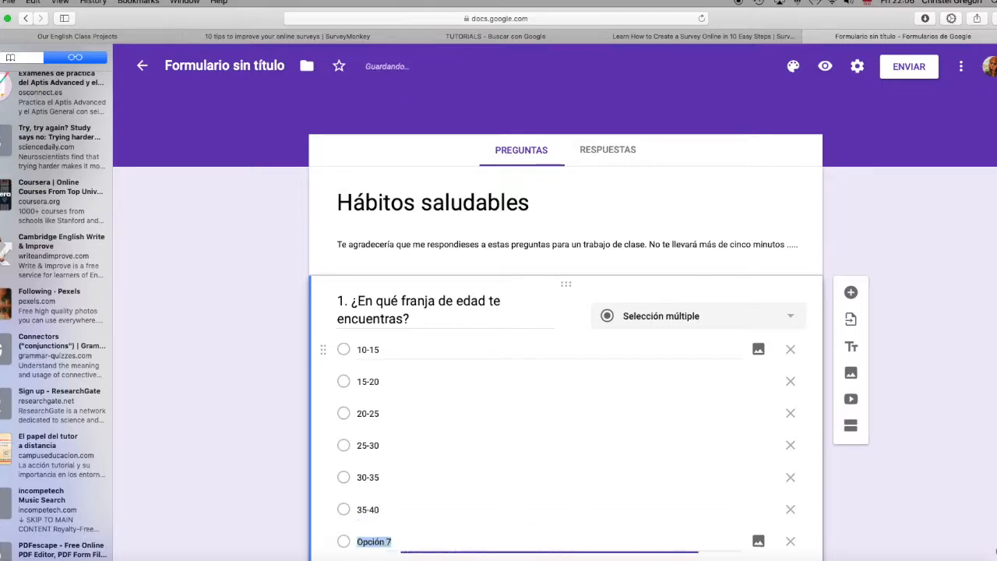
type("40-45")
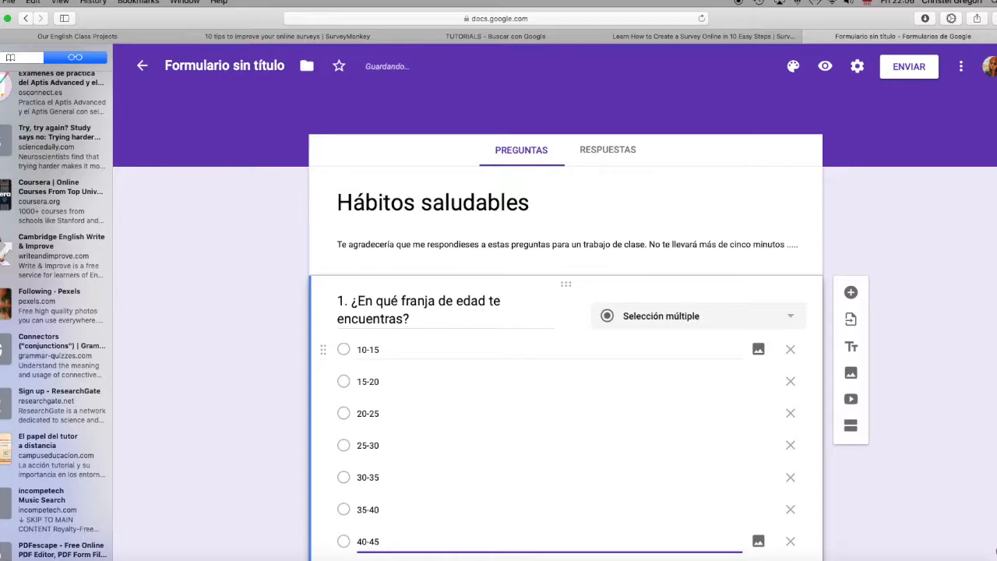
key("Return")
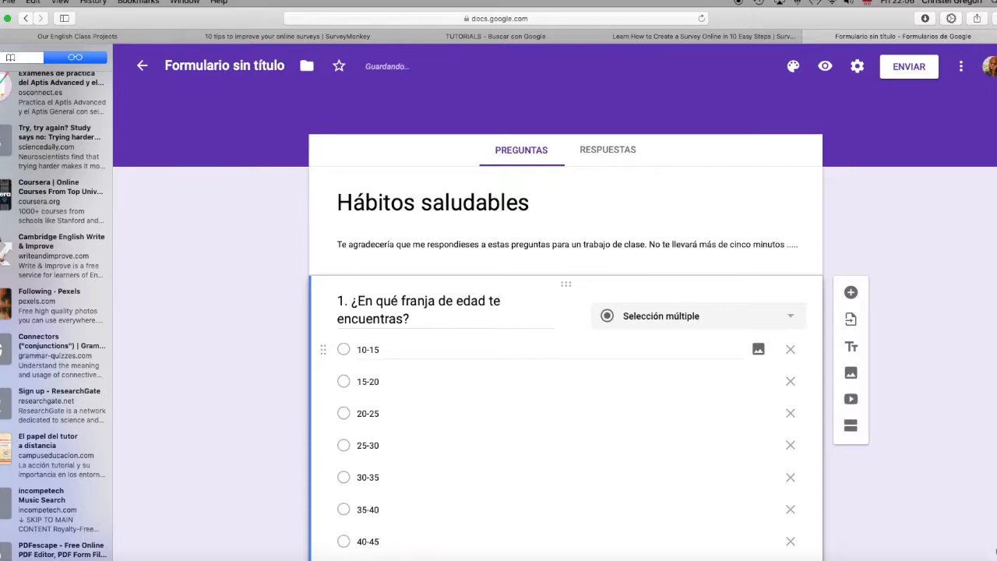
type("45-50")
scroll(412, 368, "down", 2)
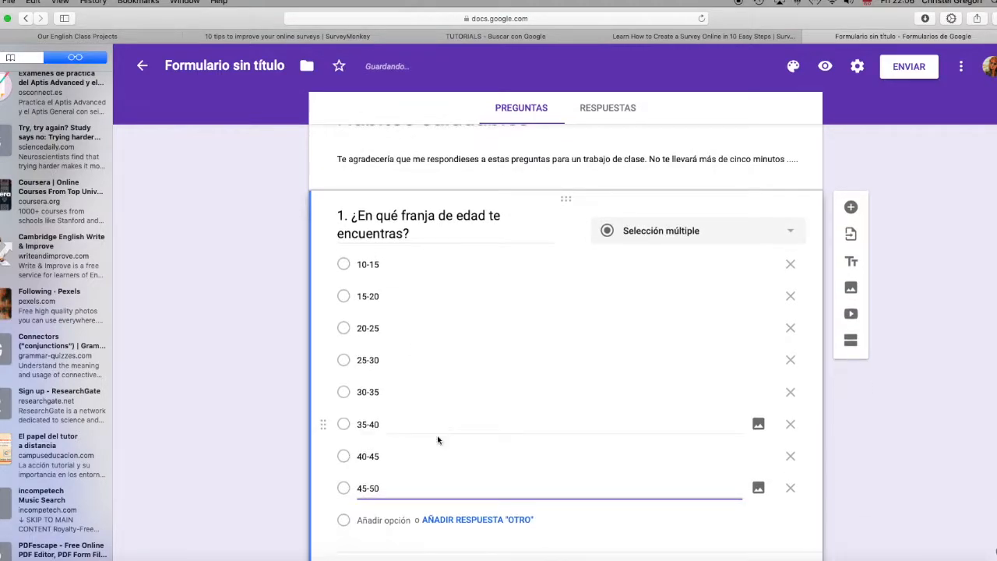
key("Return")
type("Más de 50")
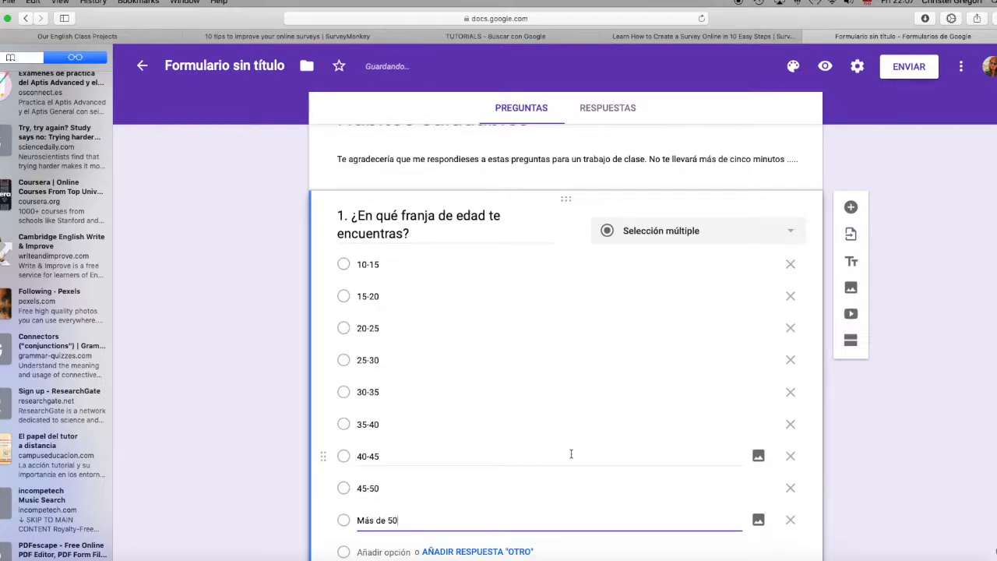
Step: Renumber the question about daily meals from 1 to 2
scroll(572, 452, "down", 2)
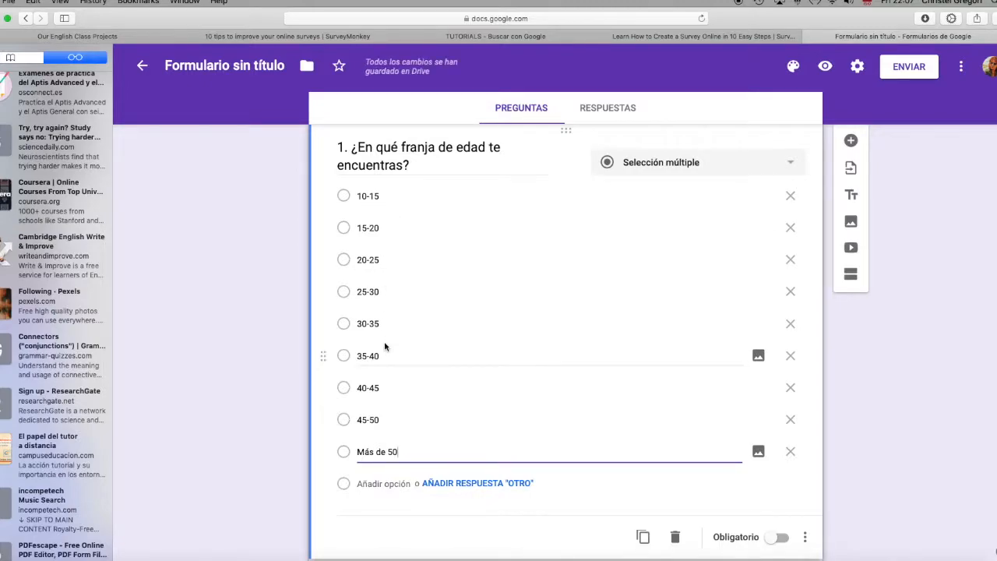
scroll(419, 413, "down", 3)
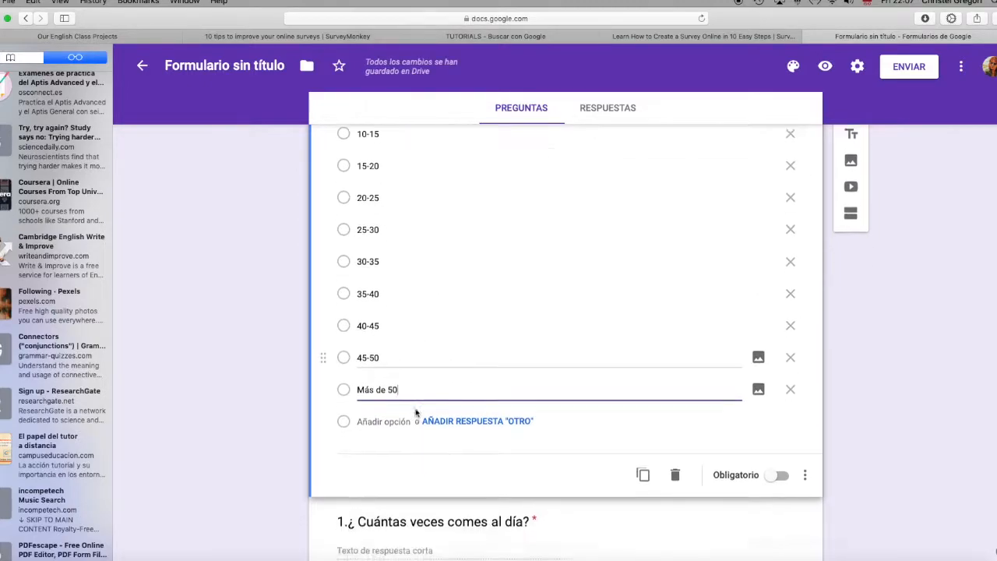
left_click(342, 466)
key("BackSpace")
type("2")
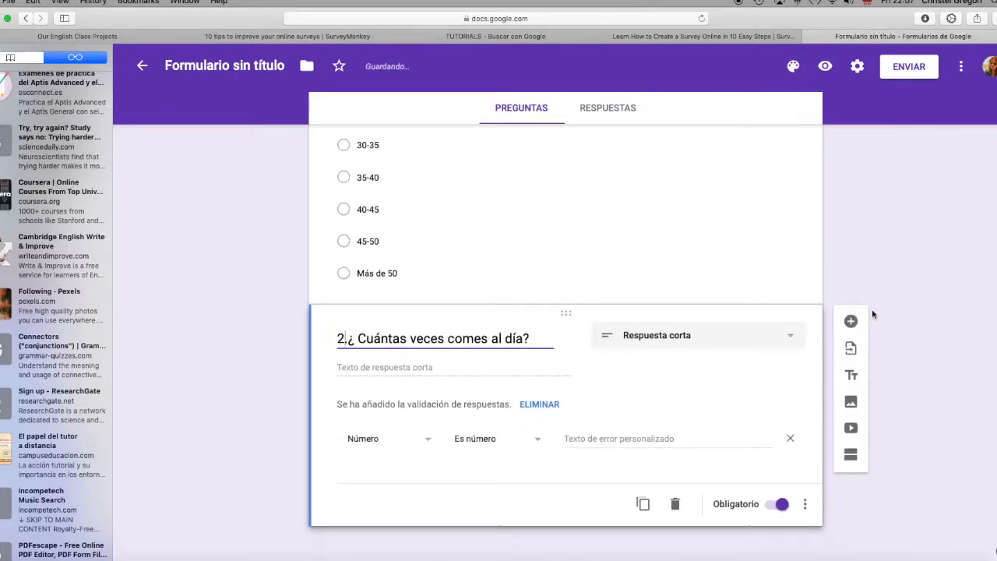
Step: Add a new multiple-choice question below the daily meals question, worded "3. Cuál de estas opciones ...."
left_click(851, 319)
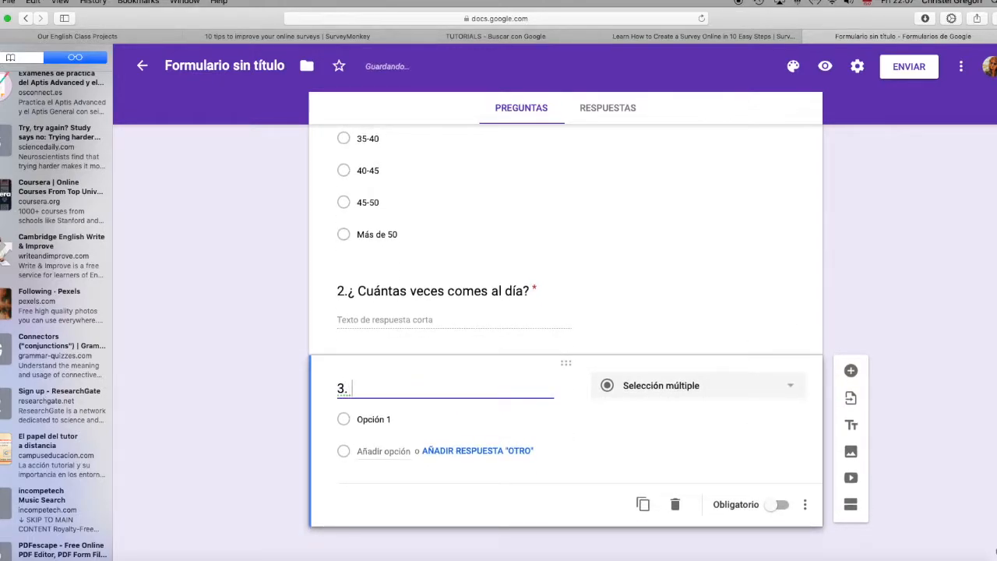
type("Cuál de esta")
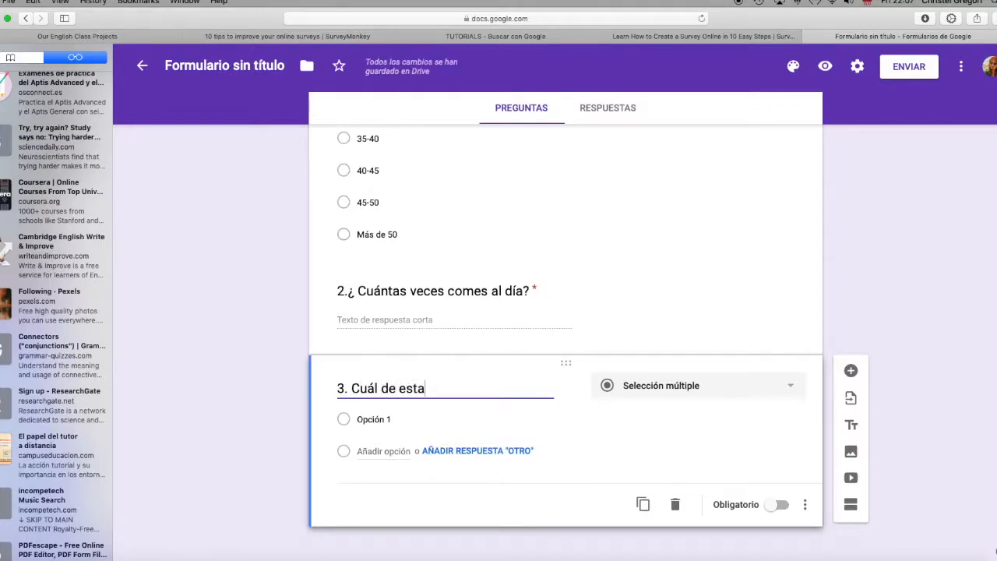
type("s opciones ....")
Step: Add the answer options "opción 2" and "opción 3" below Opción 1 in question 3
left_click(427, 419)
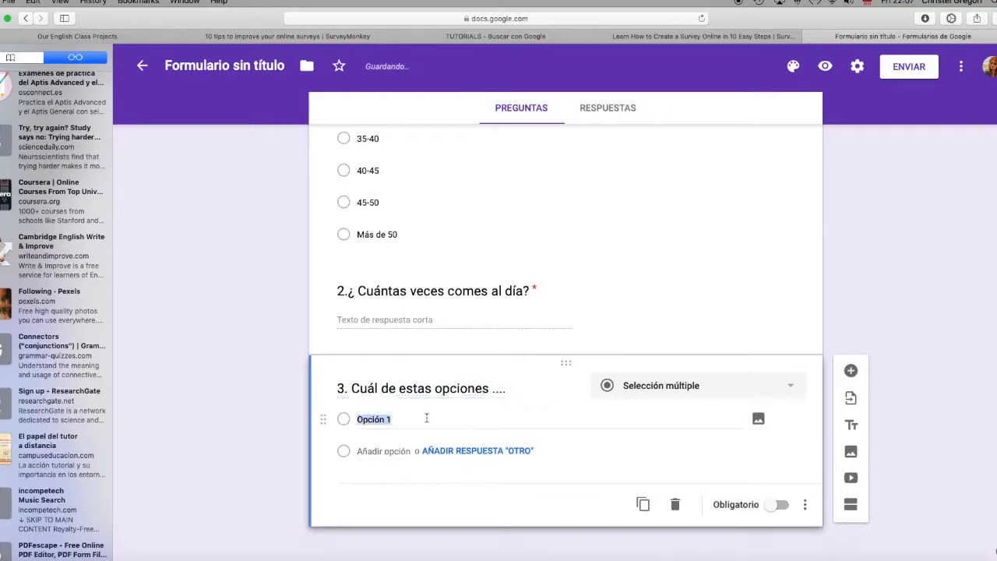
key("Return")
type("o")
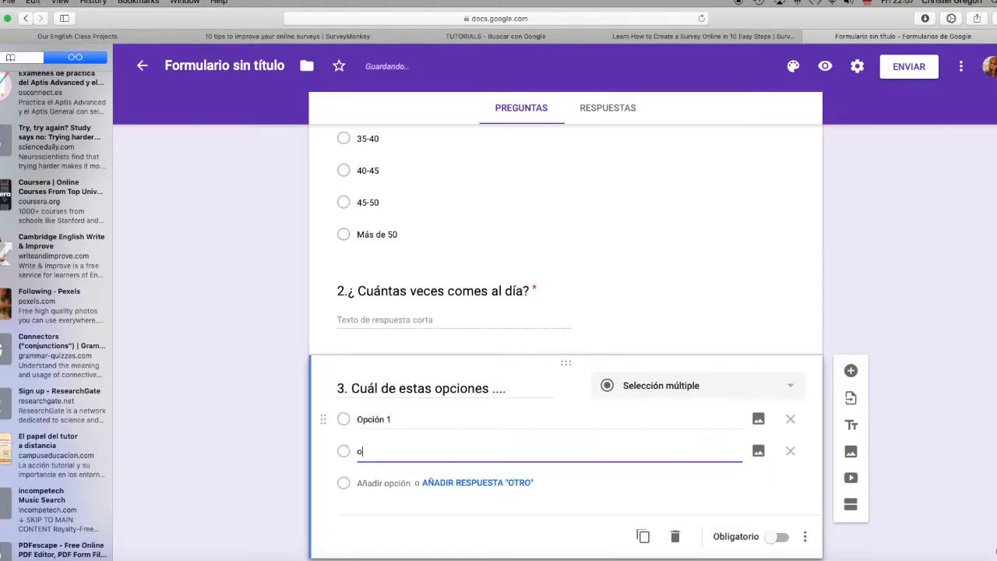
type("pción 2")
key("Return")
type("o")
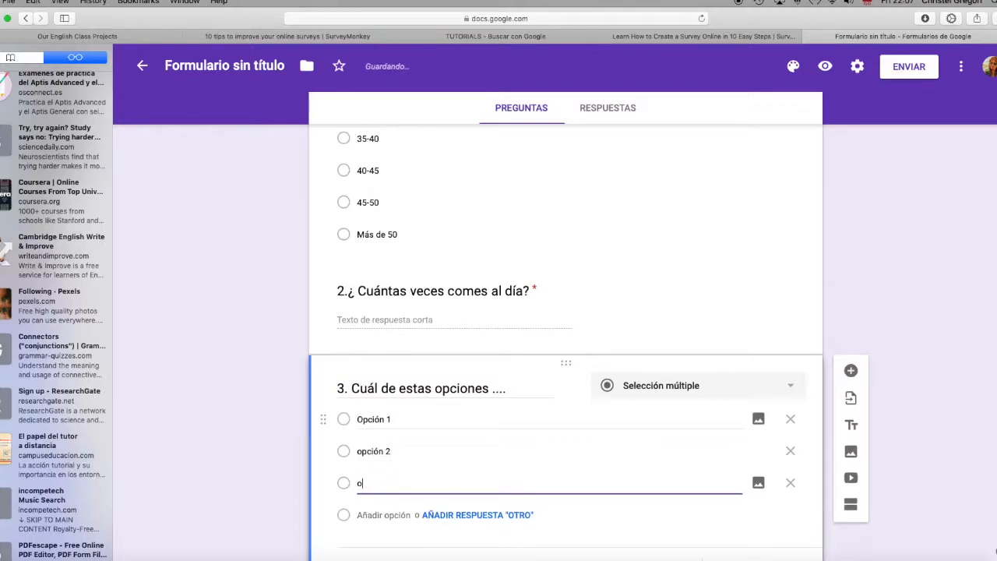
type("pción 3")
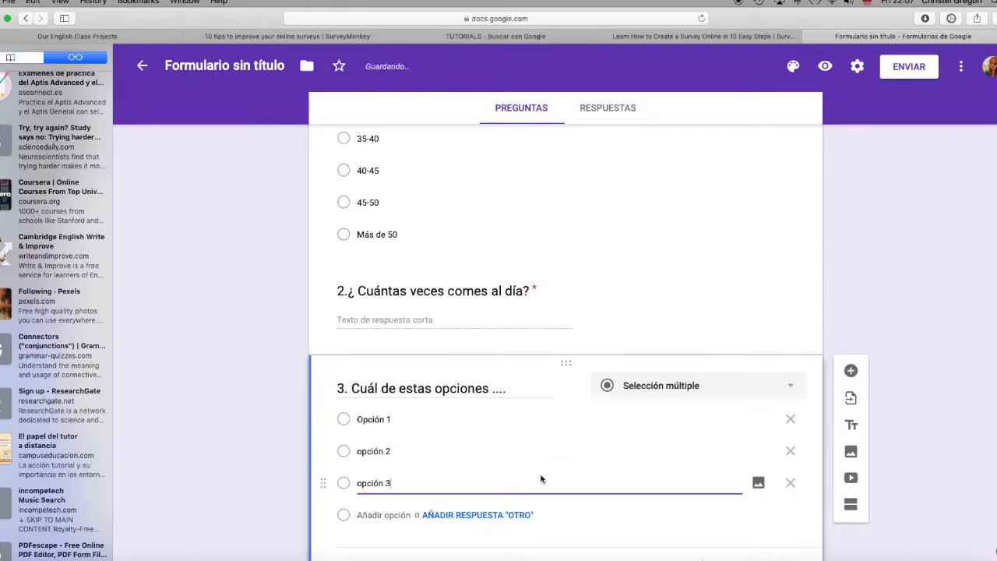
scroll(540, 476, "down", 2)
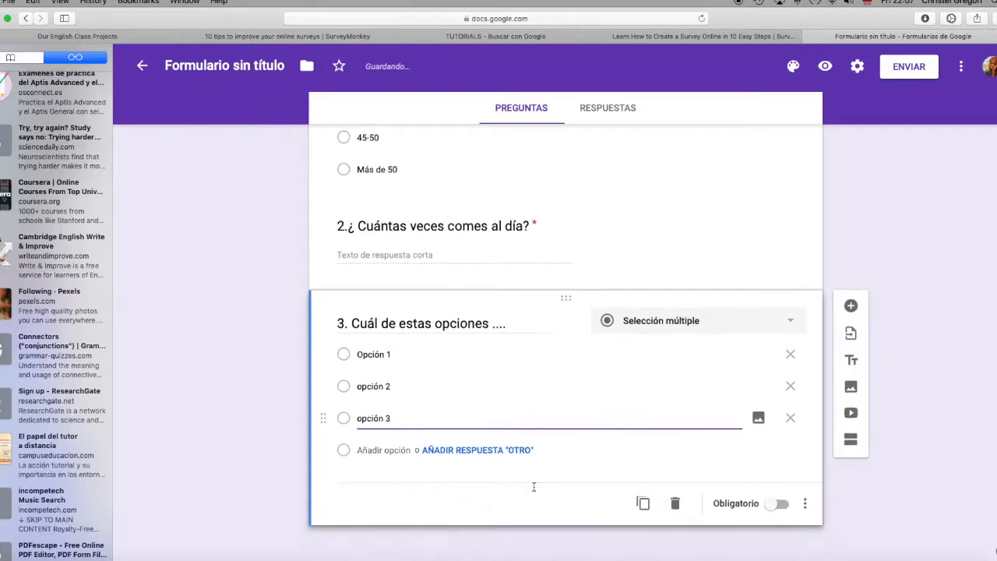
Step: Make question 3 and the age question mandatory
left_click(779, 504)
scroll(667, 295, "up", 1)
left_click(564, 316)
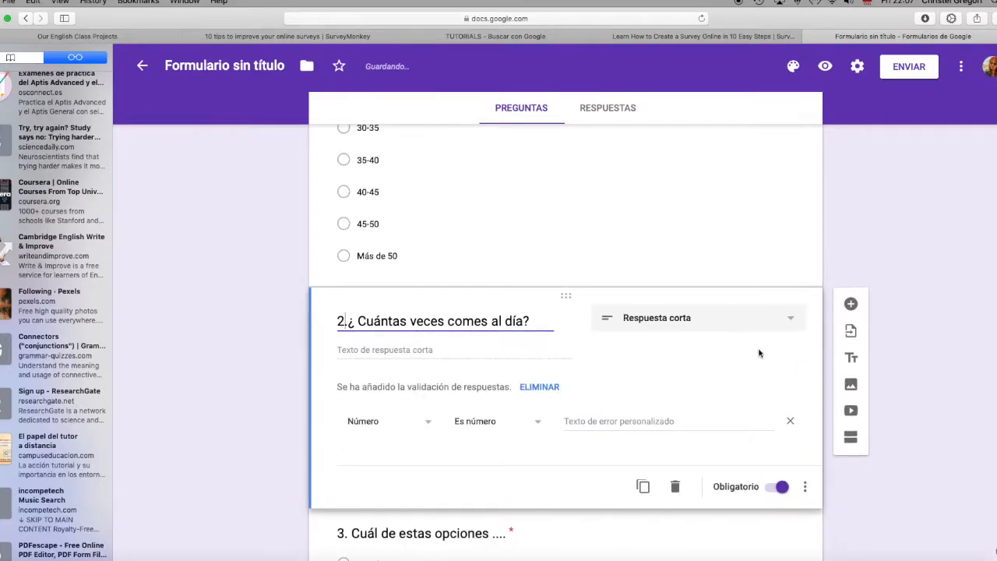
scroll(728, 328, "up", 2)
left_click(670, 328)
left_click(782, 467)
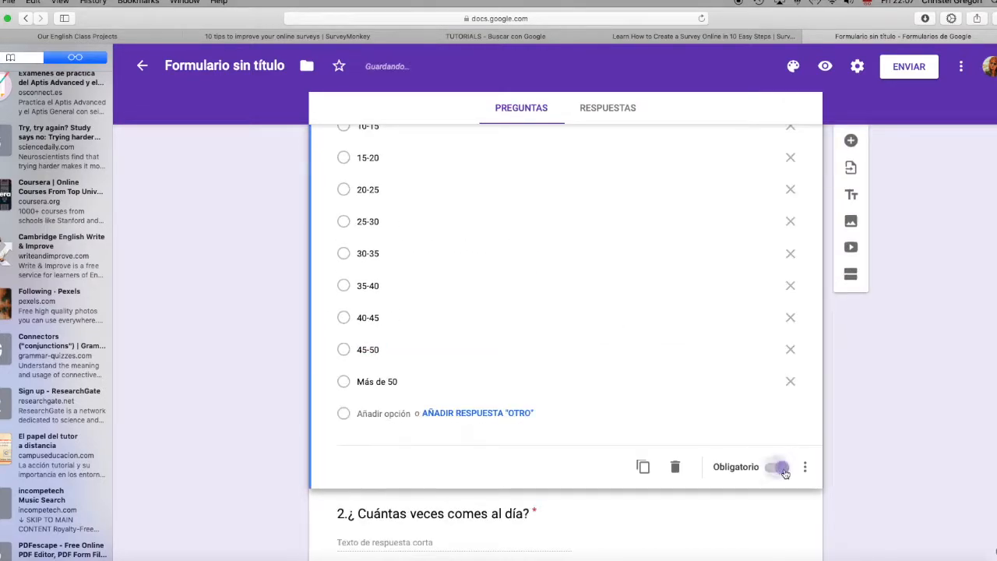
Step: Add a new question after question 3 and set its answer type to Casillas de verificación
scroll(608, 291, "up", 4)
scroll(608, 292, "down", 8)
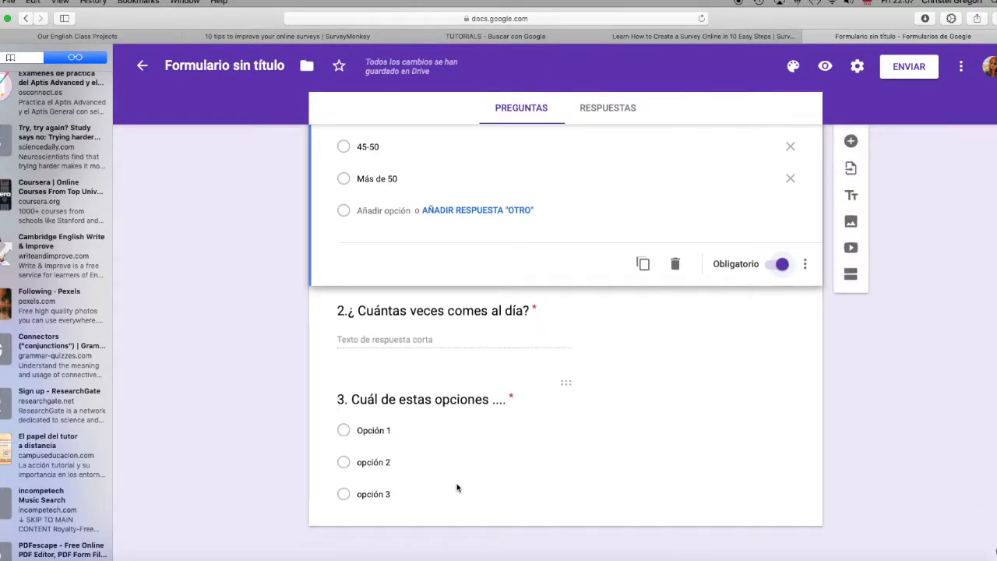
left_click(543, 458)
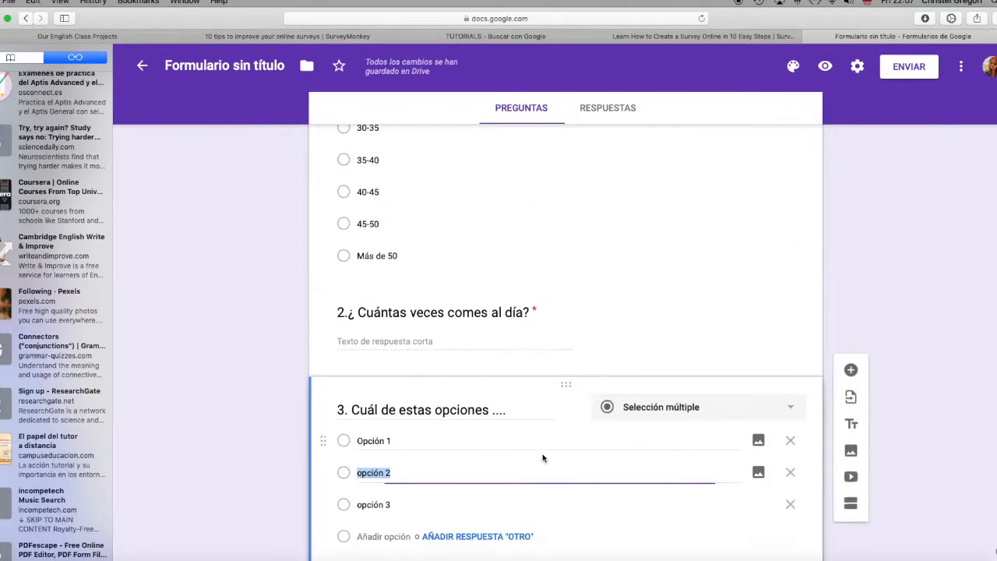
left_click(854, 308)
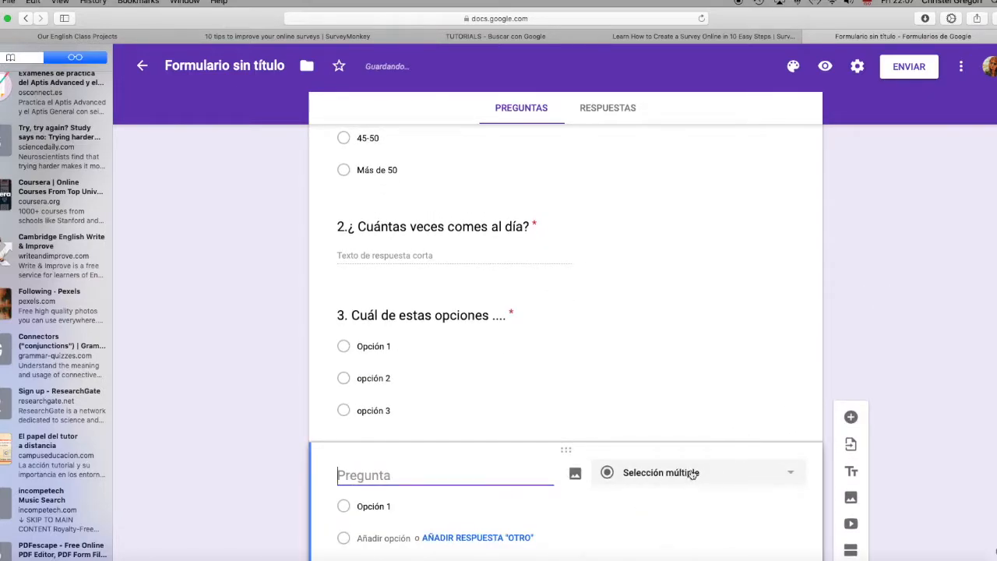
left_click(693, 474)
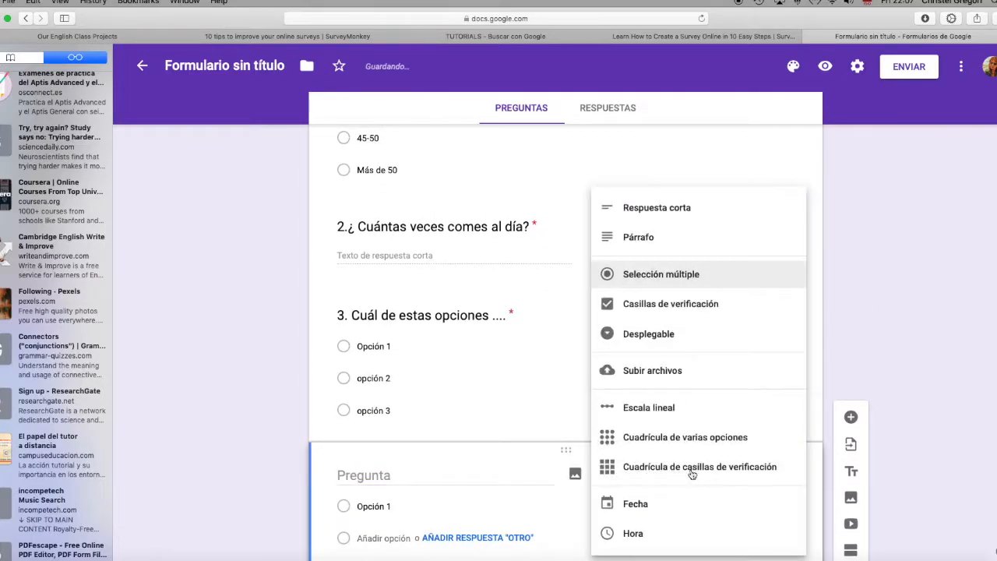
left_click(668, 304)
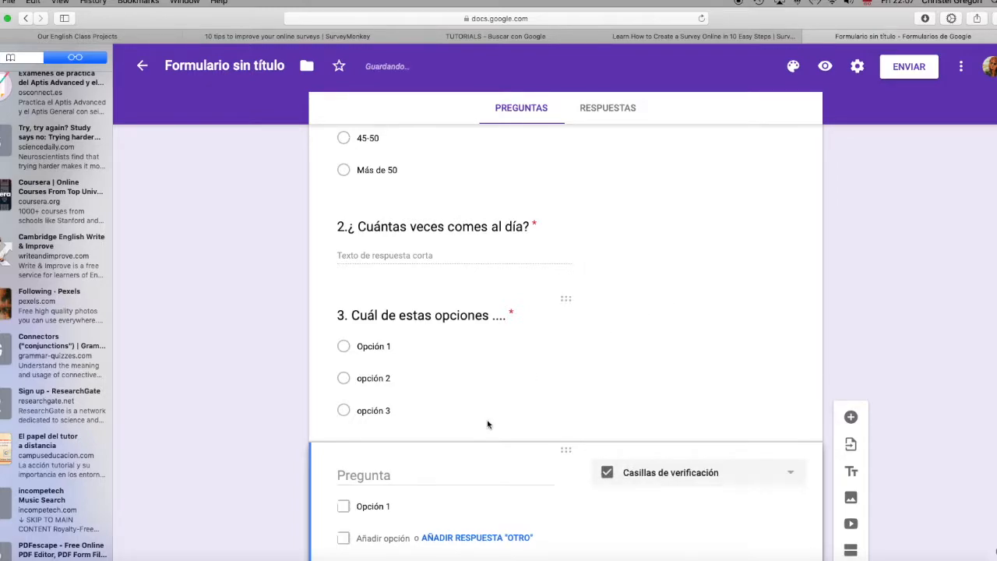
Step: Word the checkbox question as "Selecciona dos/tres de estas opciones"
left_click(393, 379)
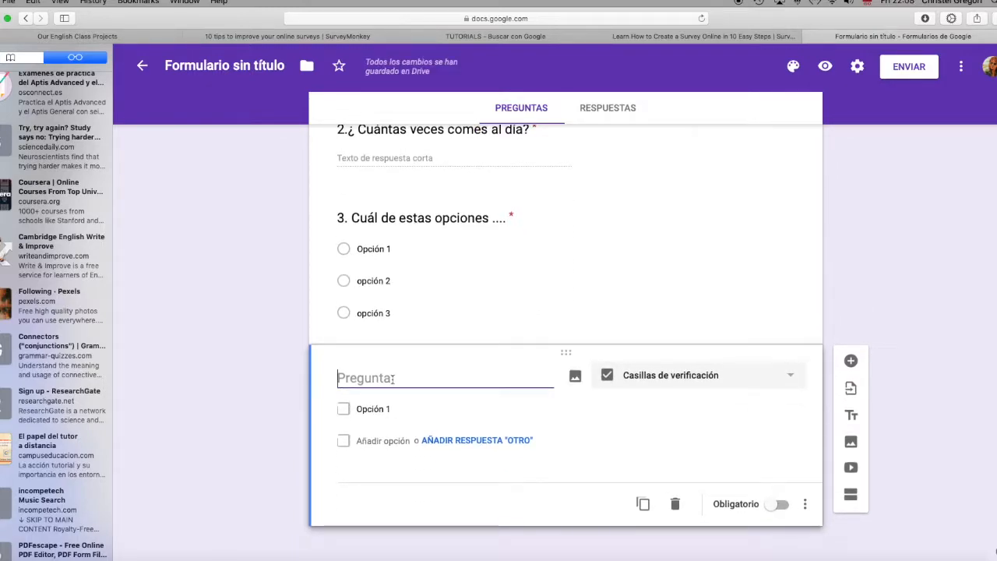
type("Selecciona")
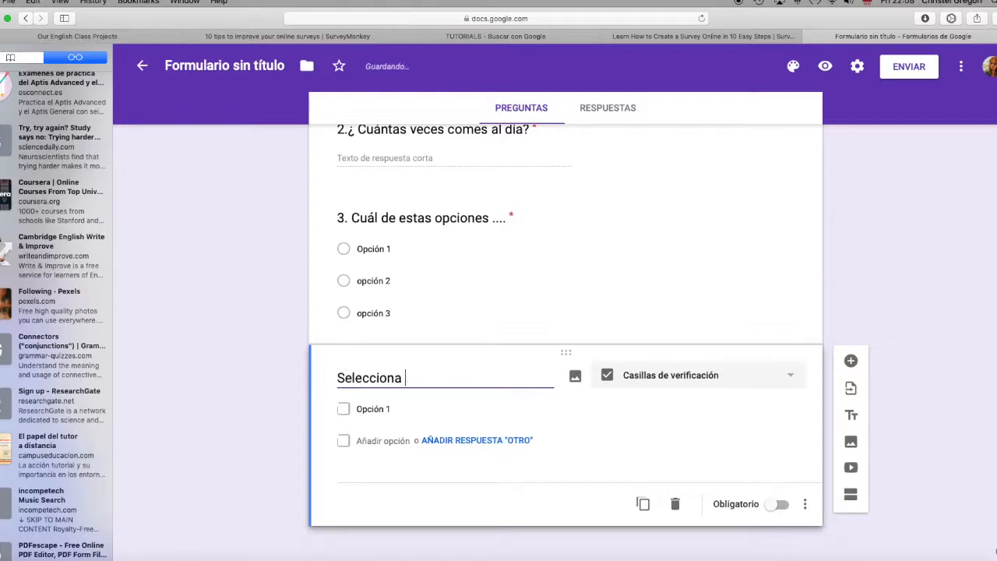
type(" dos de")
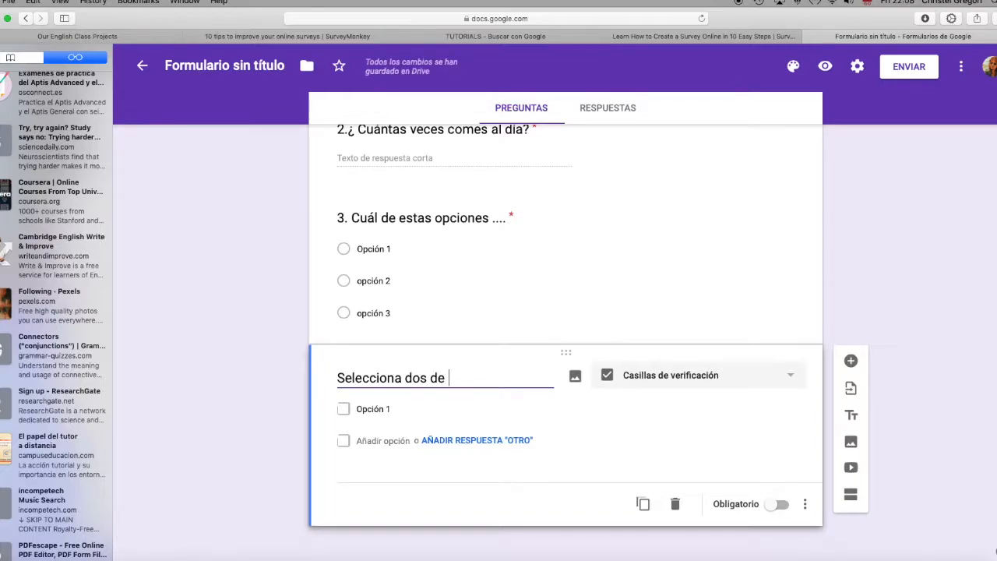
type(" estas opciones")
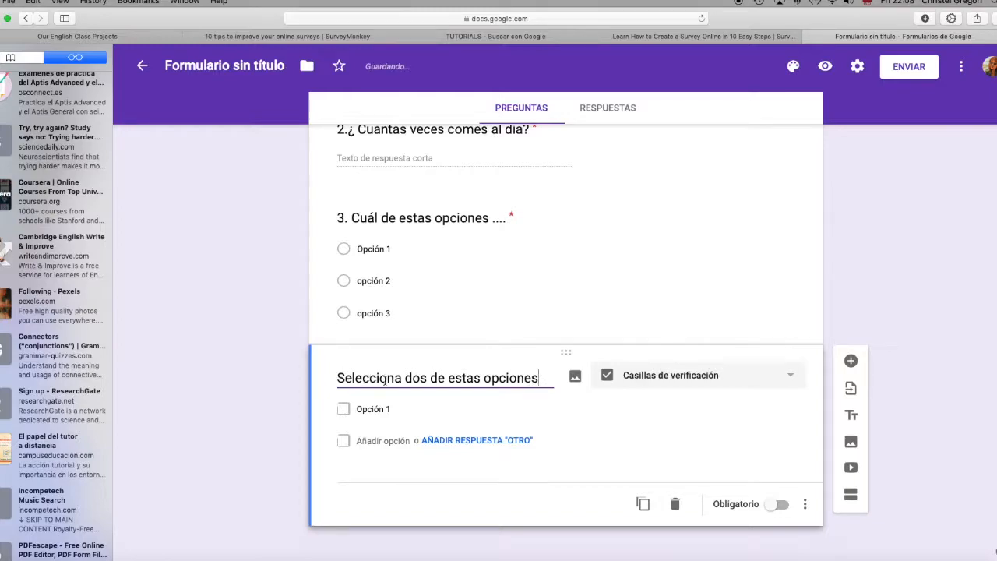
left_click(427, 377)
type("/tres")
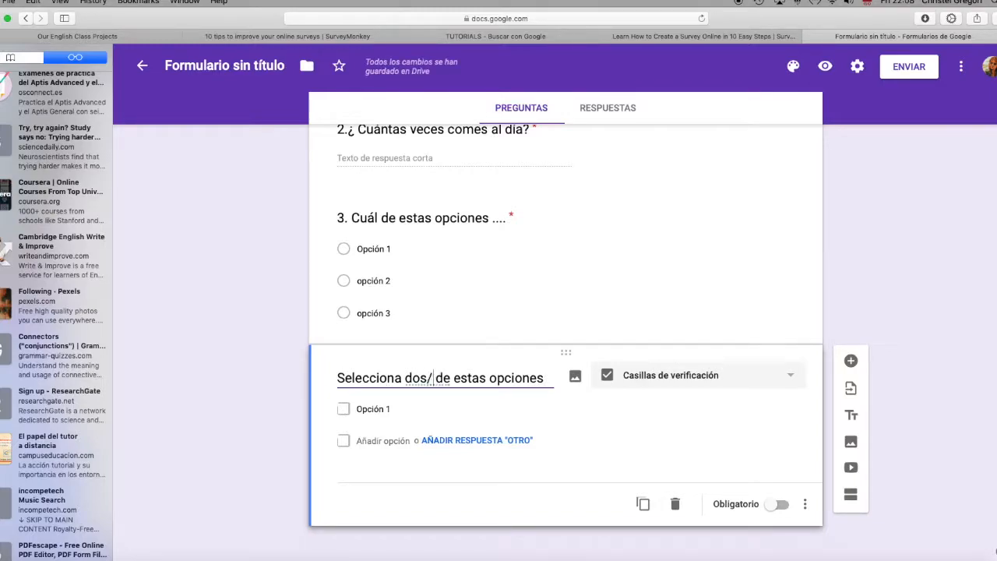
Step: Add the answer options "opción 2" and "opcion 3" below Opción 1 in the checkbox question
left_click(395, 418)
key("Return")
type("o")
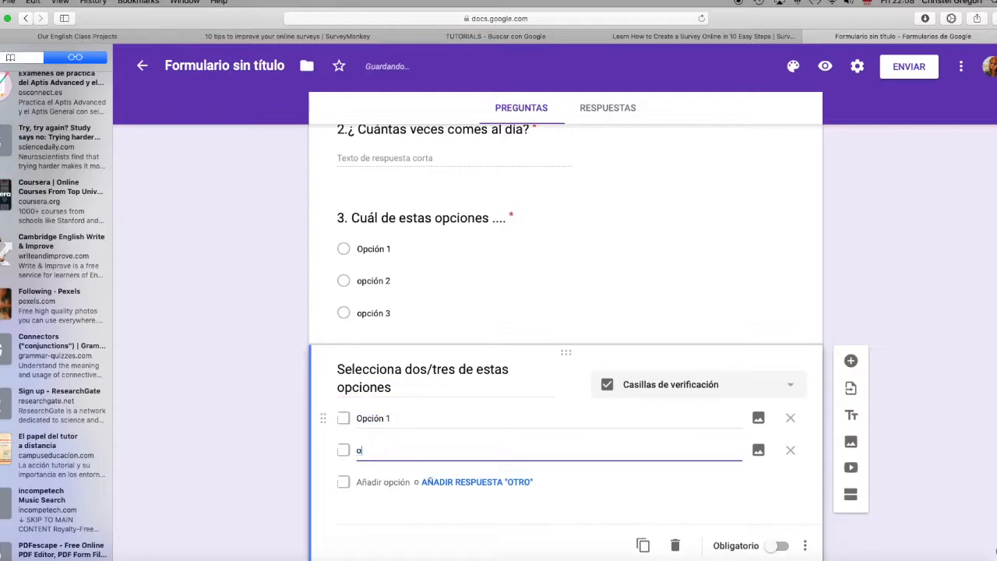
type("pción 2")
key("Return")
type("opcion")
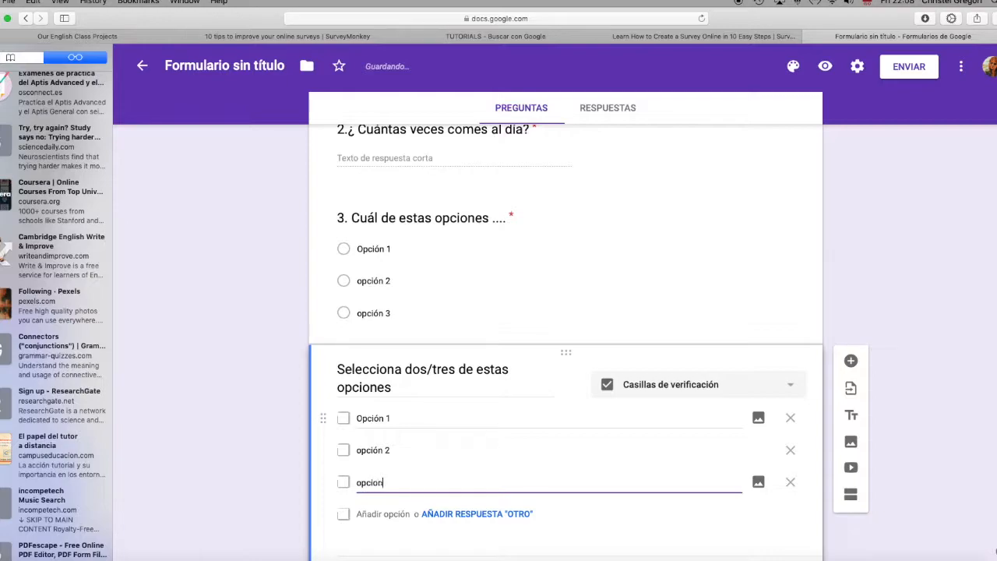
type(" 3")
key("Return")
Step: Add "opción 4", "opcion 5" and a sixth answer option to the checkbox question
type("op")
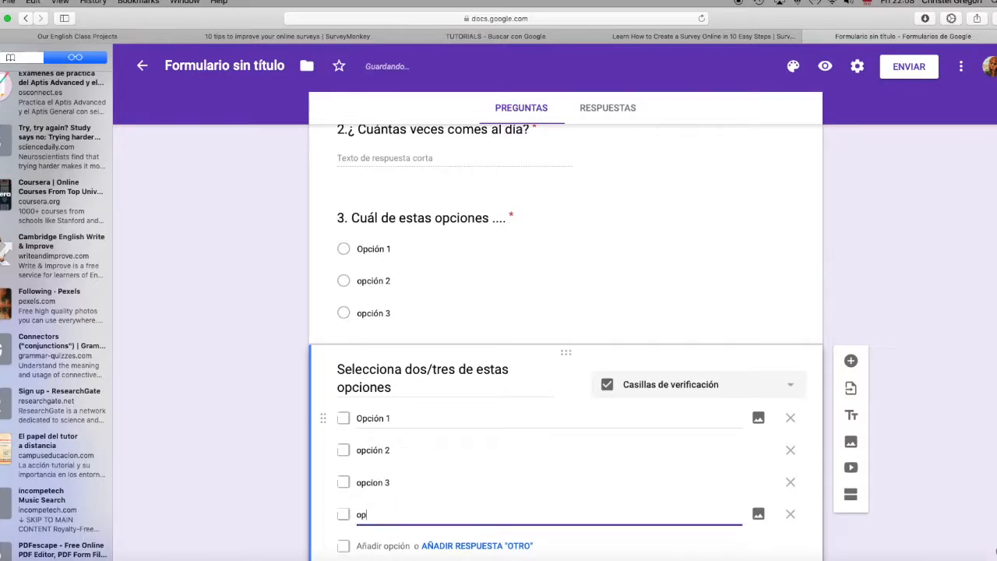
type("ción 4")
key("Return")
type("op")
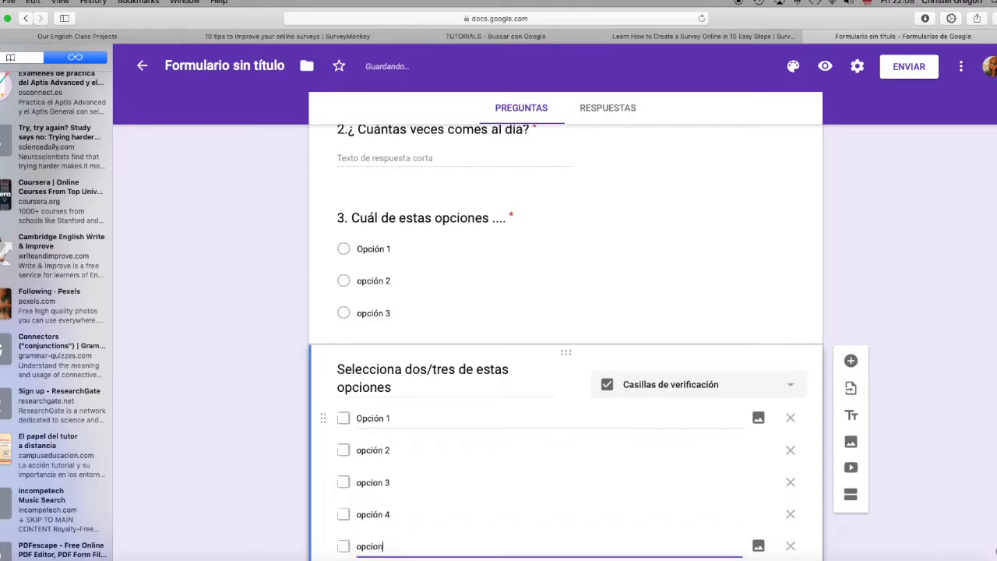
type("cion")
key("Return")
type("opc")
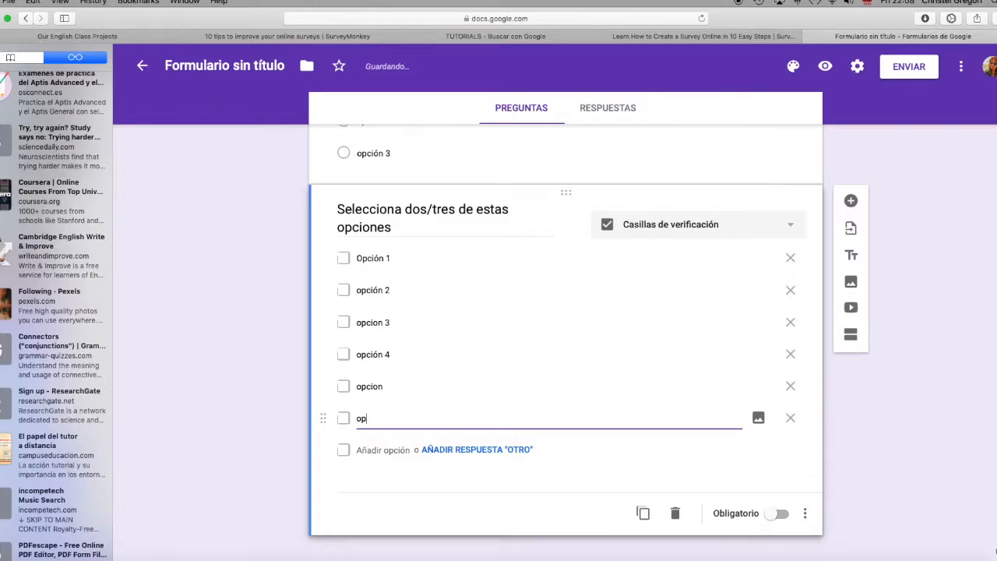
double_click(396, 387)
key("Right")
type("5")
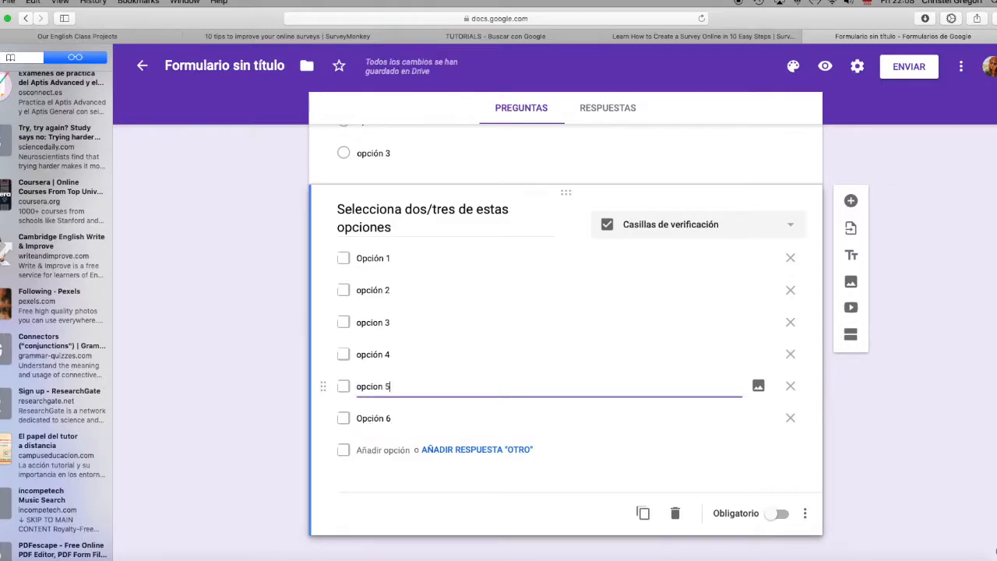
Step: Number the checkbox question by putting "4." in front of "Selecciona dos/tres de estas opciones"
scroll(634, 351, "up", 2)
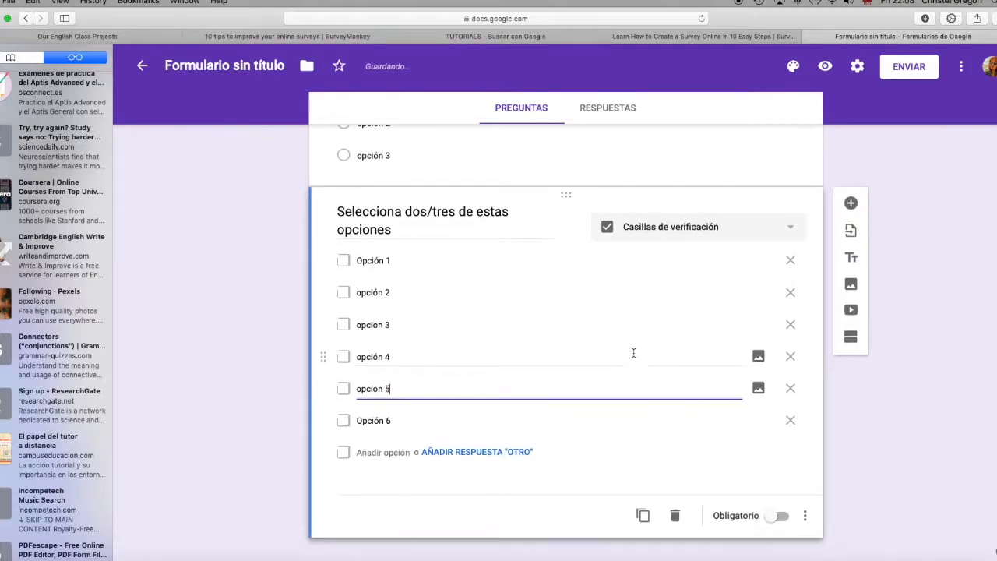
scroll(634, 353, "up", 10)
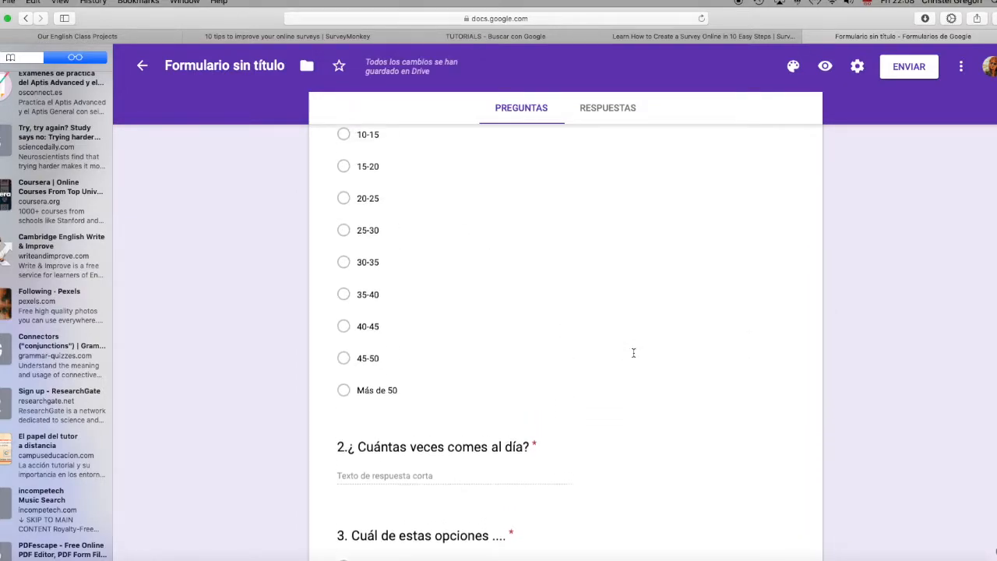
scroll(633, 353, "up", 3)
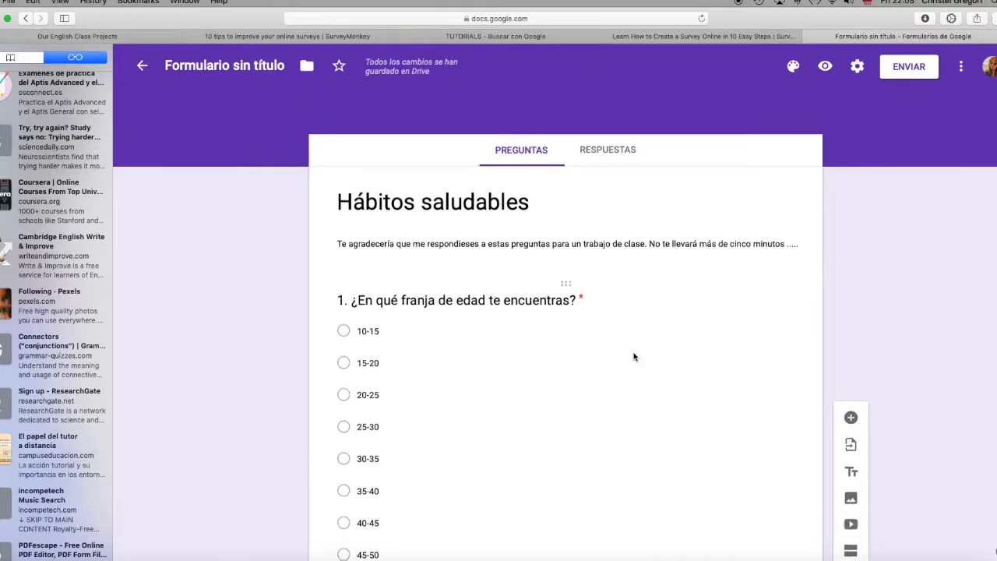
scroll(634, 356, "down", 5)
scroll(634, 357, "down", 5)
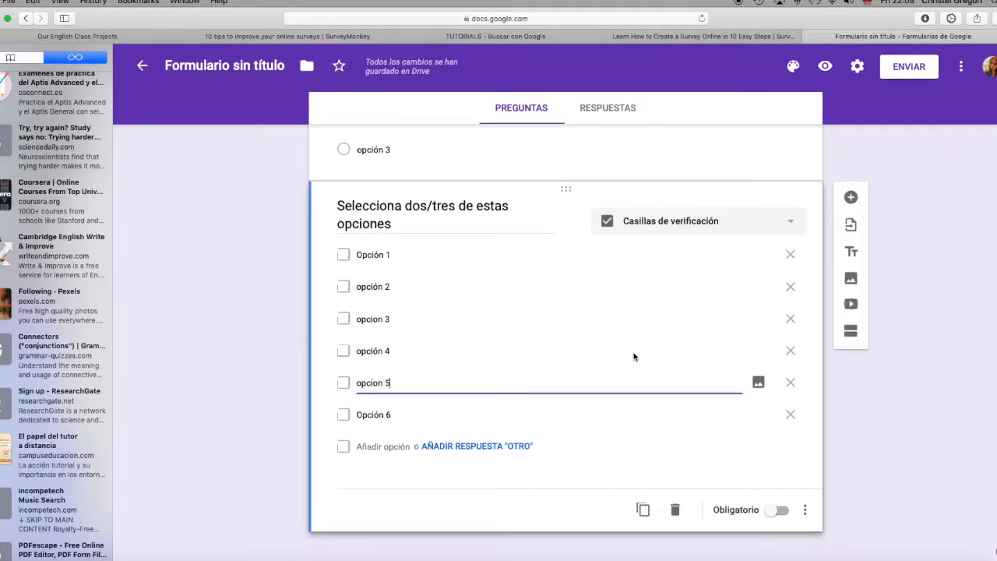
triple_click(340, 204)
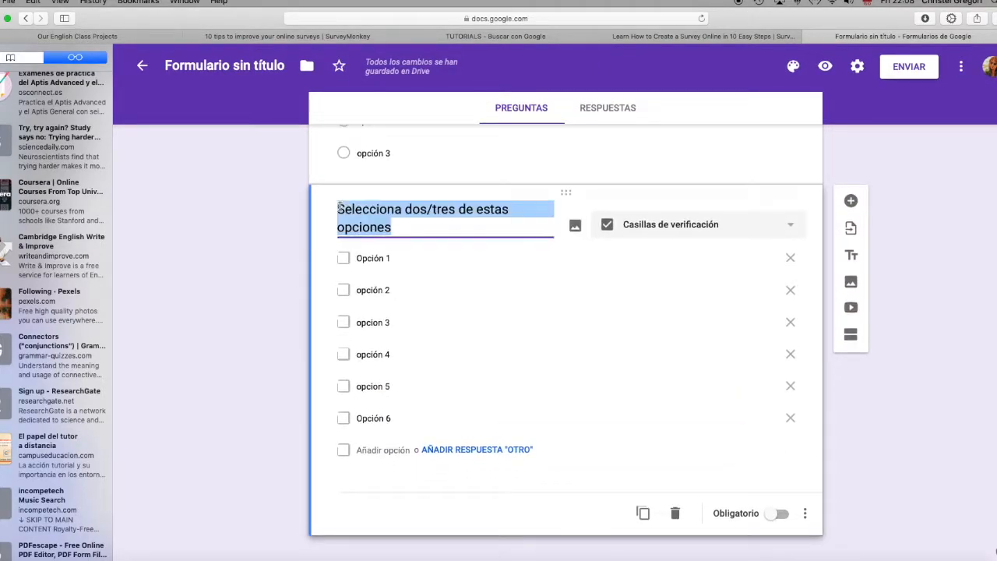
scroll(340, 206, "up", 3)
scroll(340, 219, "up", 1)
left_click(336, 360)
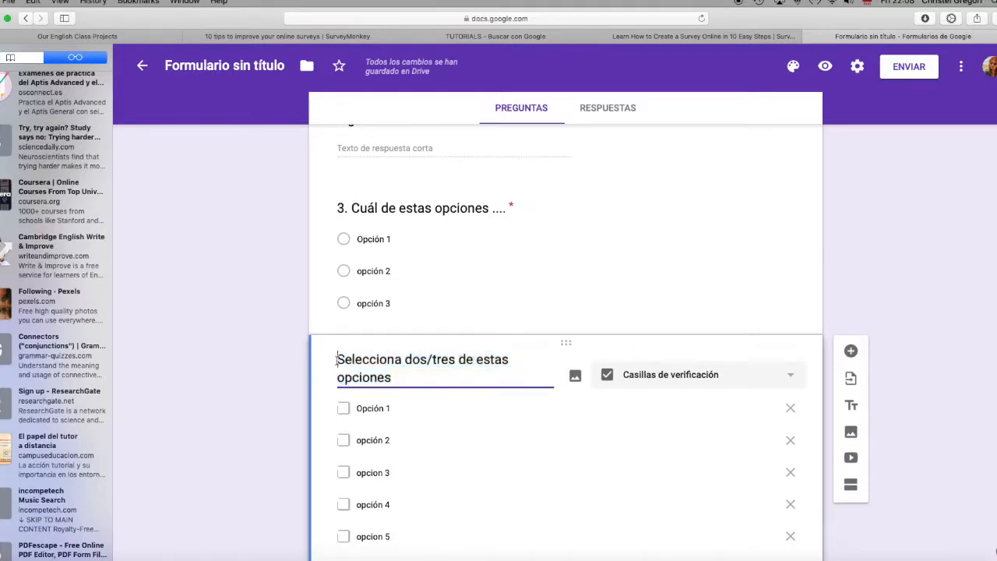
type("4.")
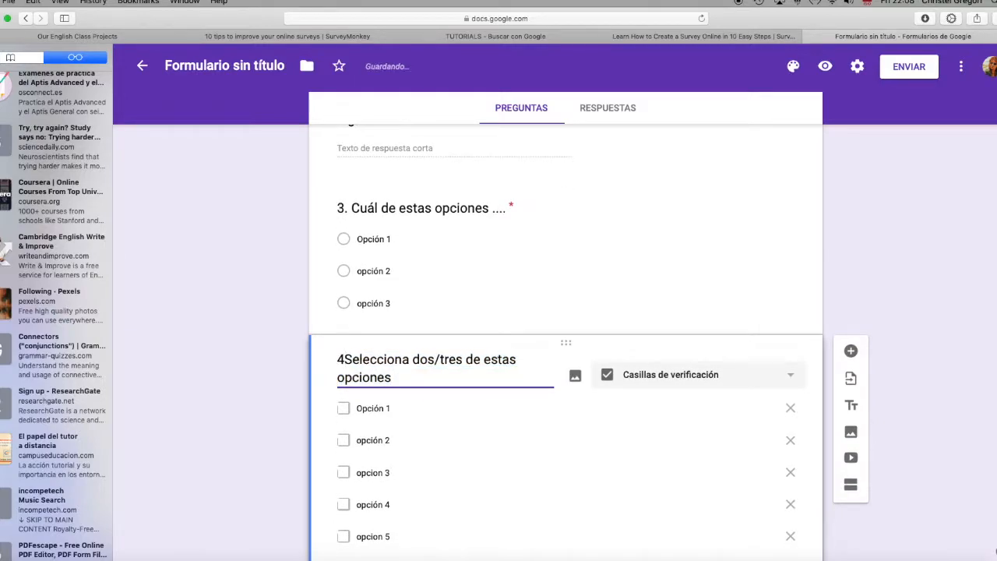
Step: Open the form preview and look over the questions as a respondent sees them
scroll(499, 236, "up", 8)
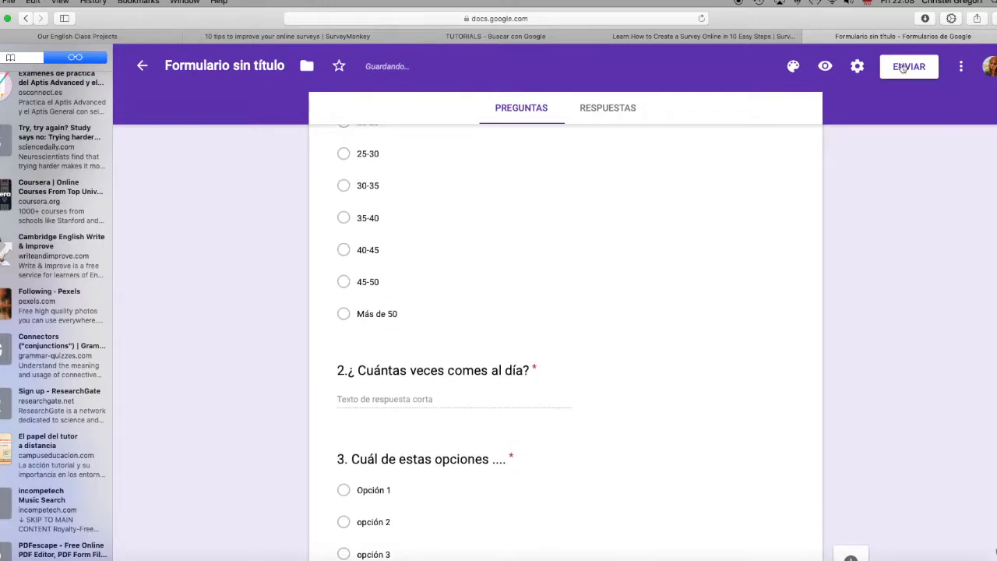
left_click(825, 68)
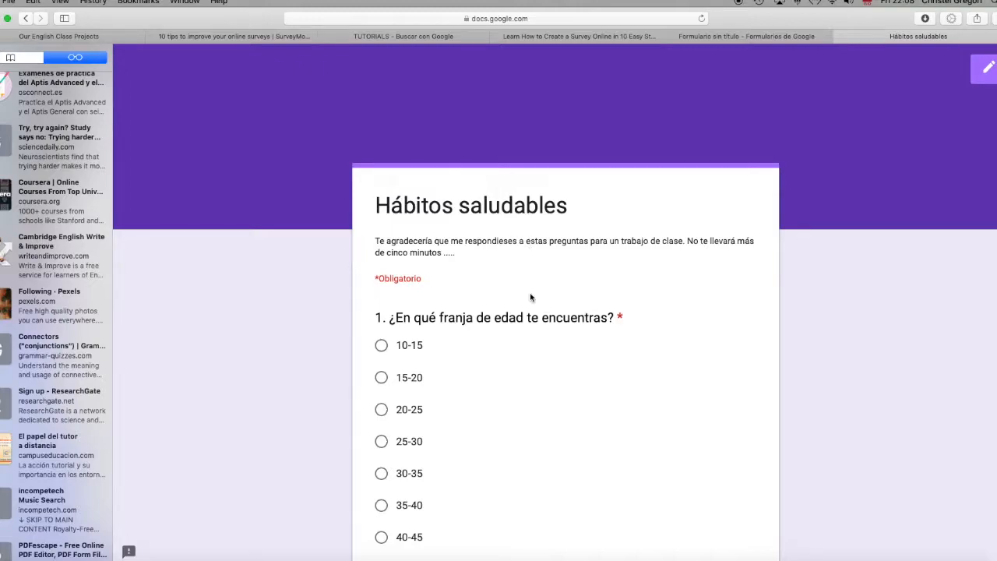
scroll(531, 296, "down", 3)
scroll(531, 297, "down", 2)
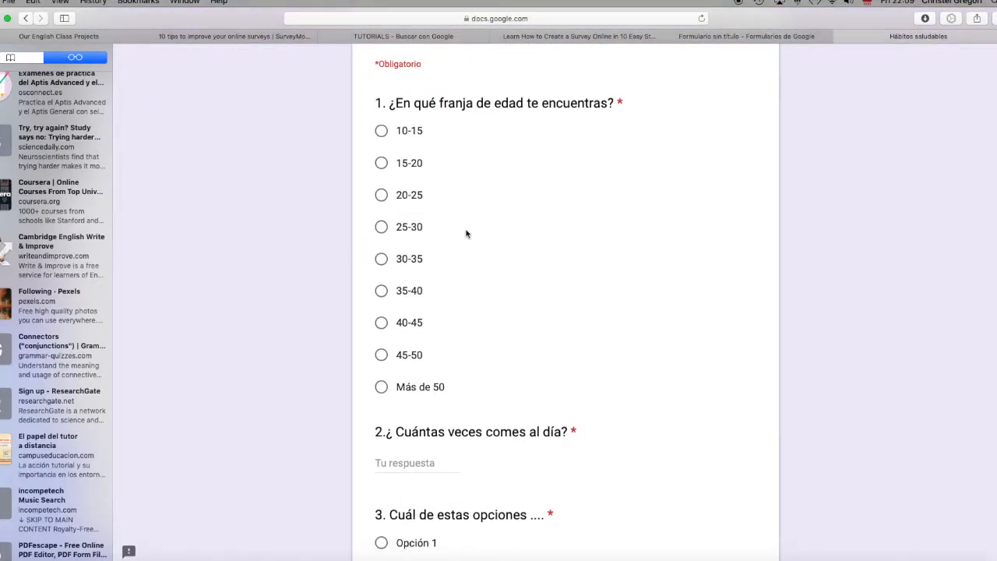
Step: In the preview, choose the age range 40-45 and try "tres" as the daily-meals answer before replacing it with 3
left_click(381, 324)
scroll(465, 350, "down", 4)
left_click(399, 309)
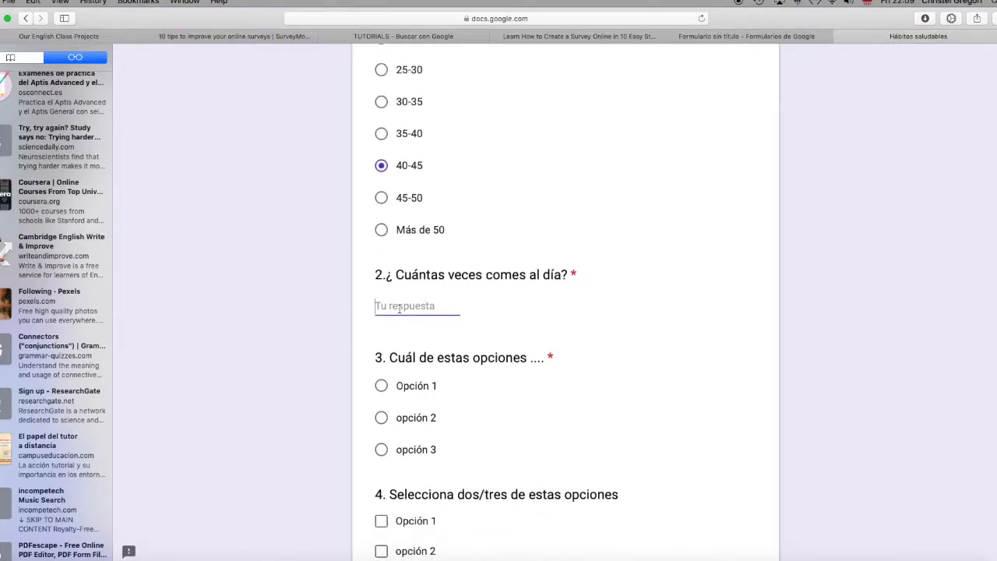
type("tres")
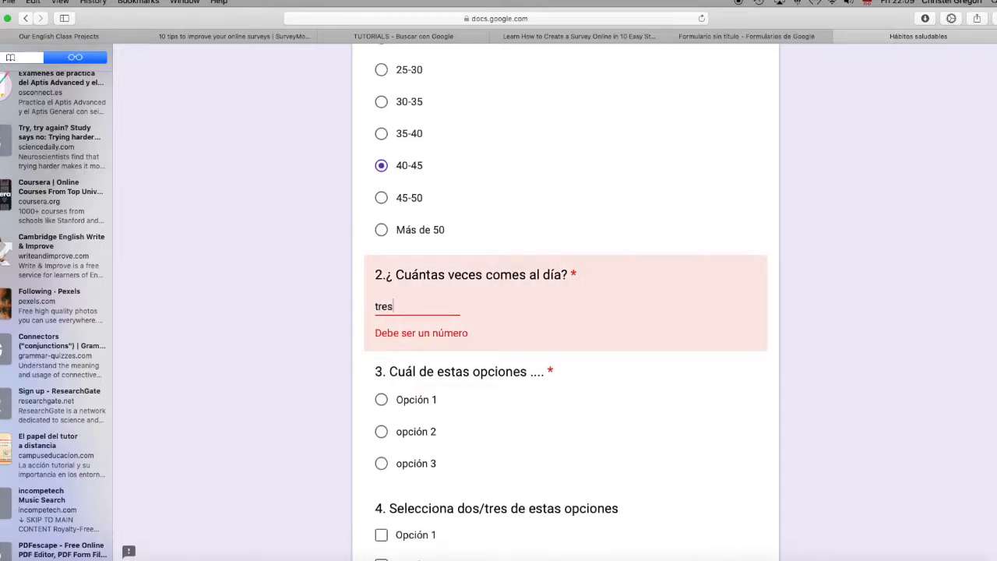
key("BackSpace")
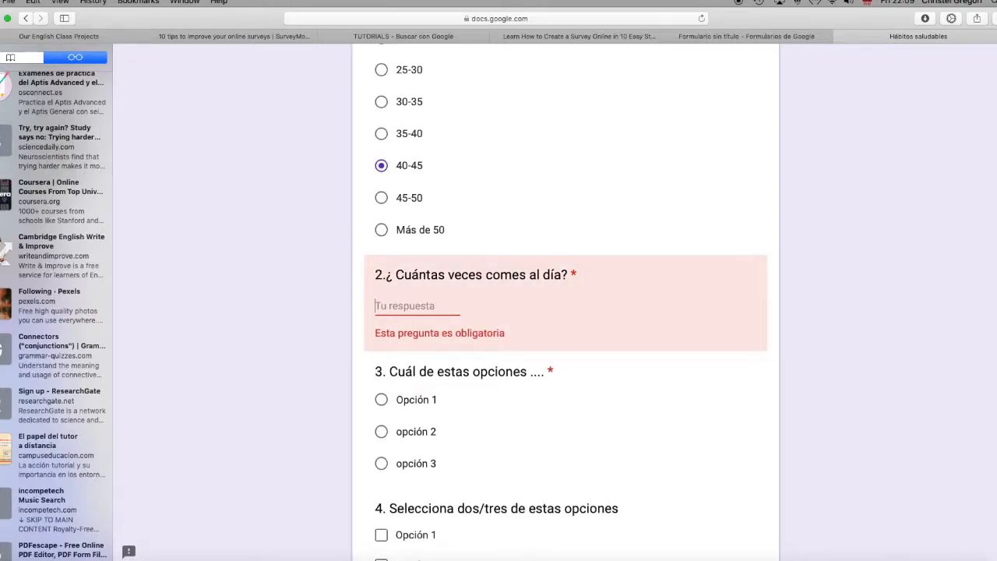
type("3")
Step: In the preview, answer question 3 with opción 3 and tick opción 2, opción 4 and opcion 5 in question 4
scroll(473, 372, "down", 3)
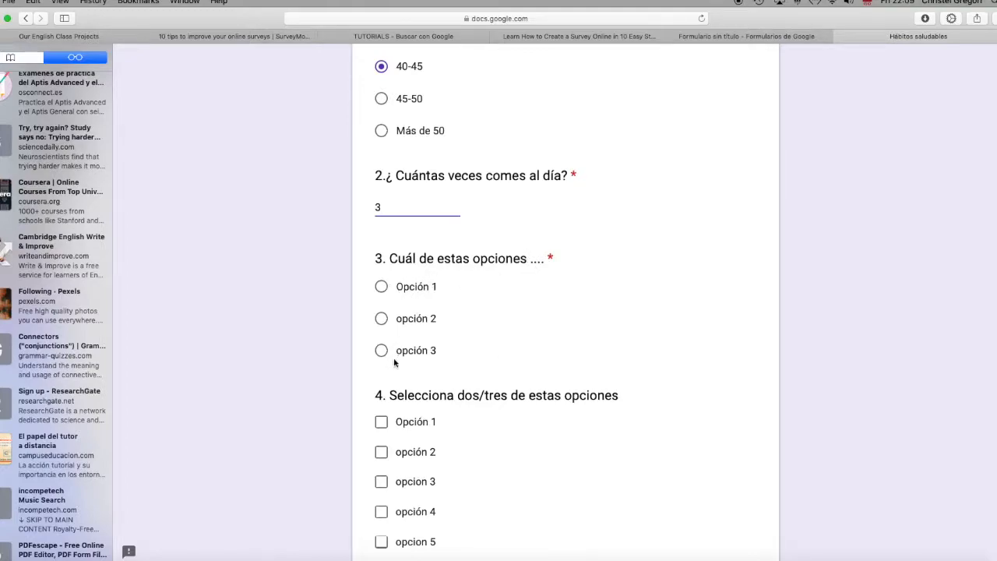
left_click(381, 286)
left_click(381, 351)
scroll(404, 334, "down", 5)
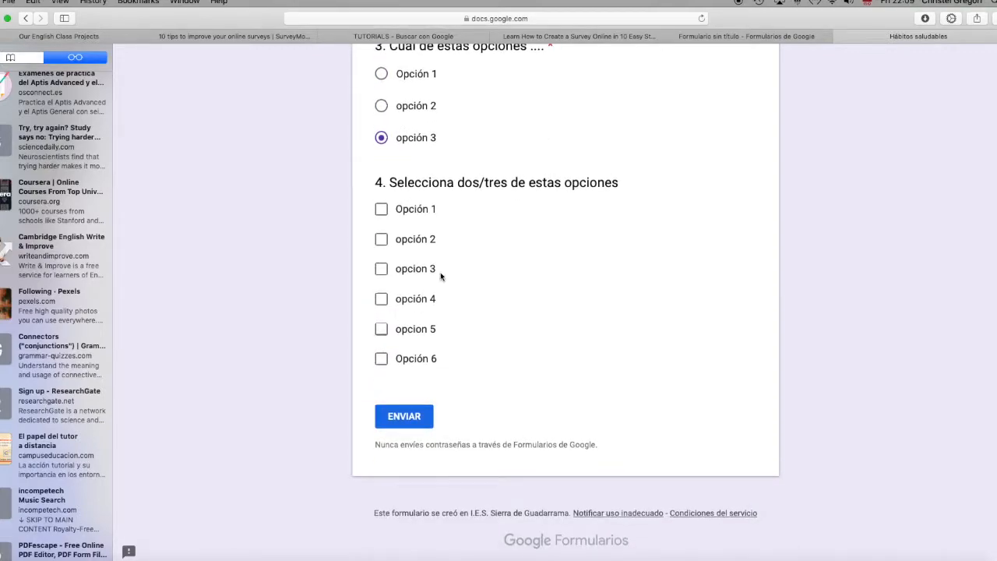
left_click(381, 240)
left_click(383, 299)
left_click(382, 330)
Step: Leave the preview without submitting the test answers and return to editing the form
scroll(536, 422, "up", 10)
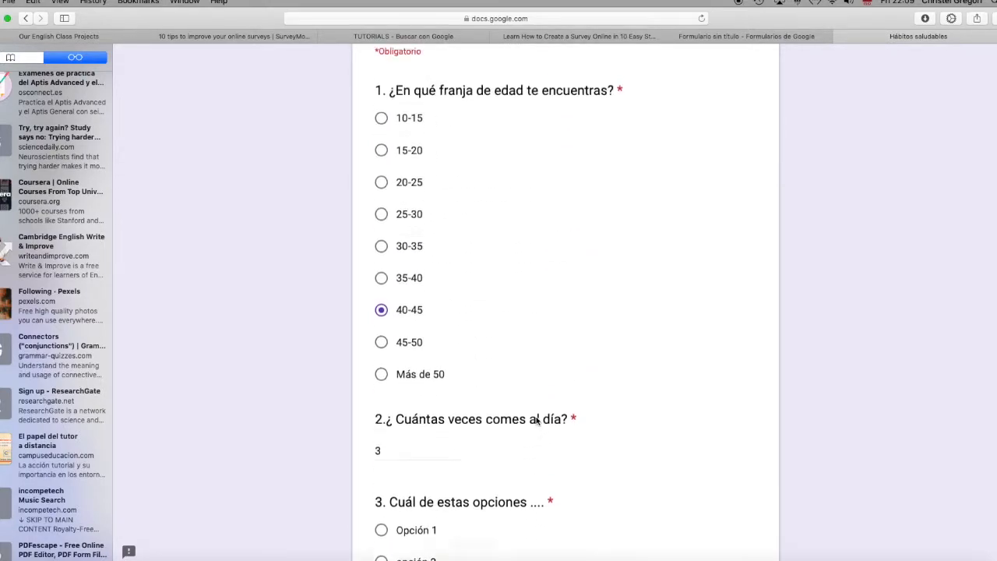
left_click(989, 70)
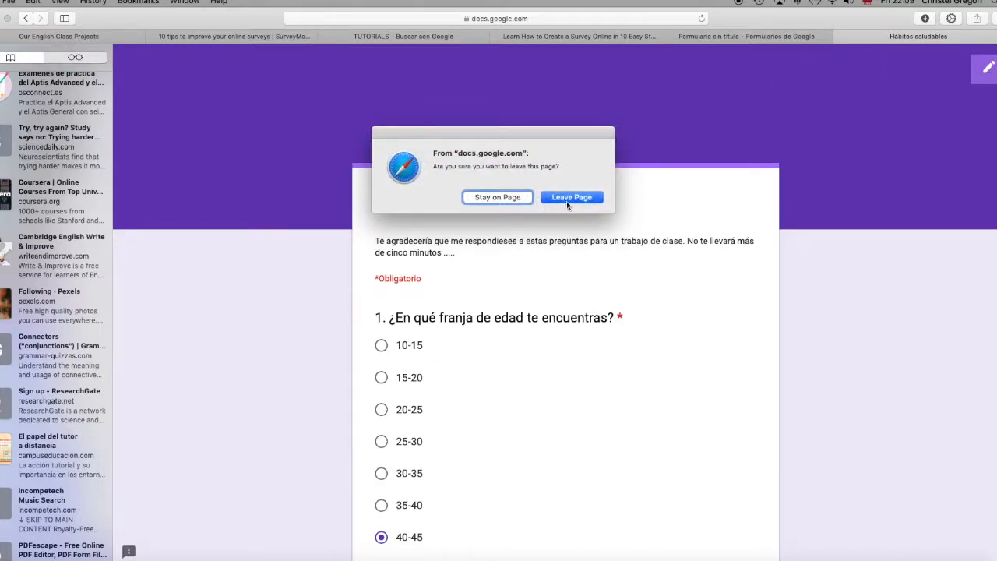
left_click(569, 199)
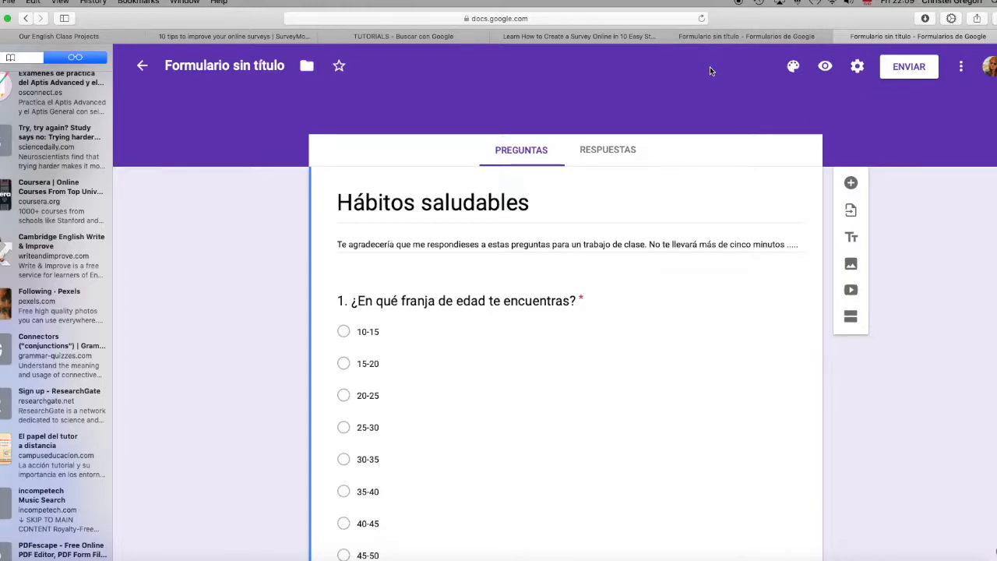
Step: Set the theme colour to red and use the Comida y cena photo of a shared table seen from above as header image
left_click(793, 67)
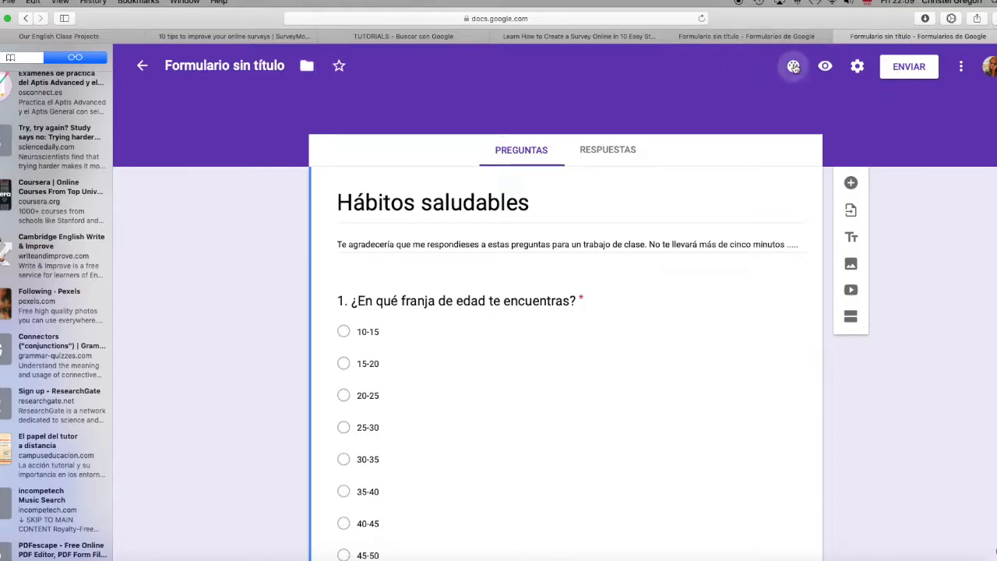
left_click(883, 197)
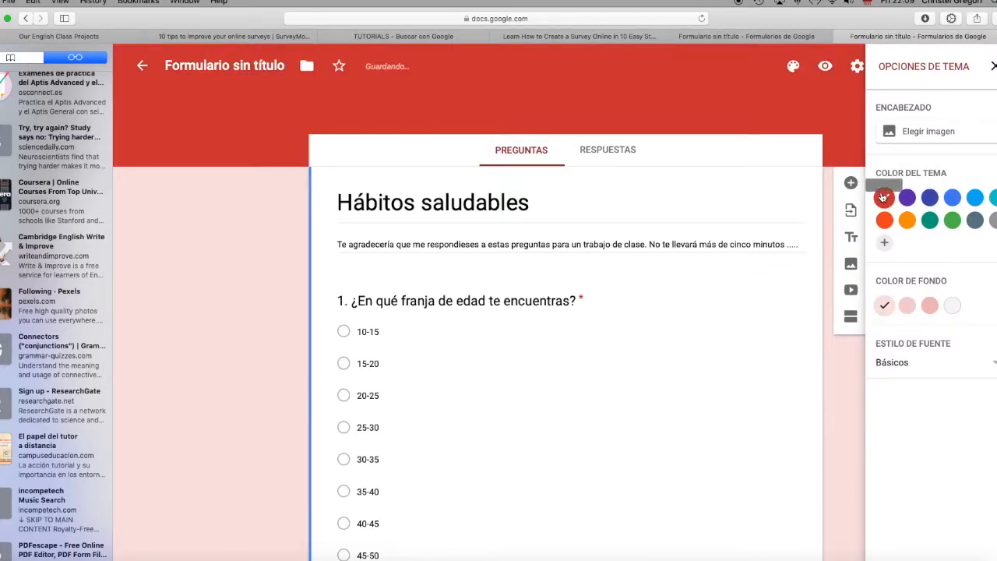
left_click(933, 133)
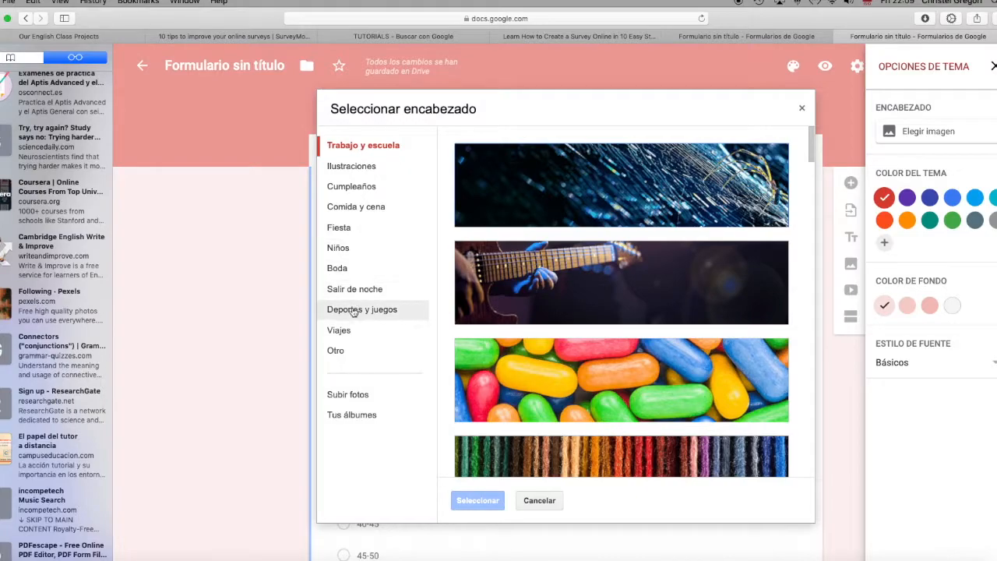
left_click(356, 207)
scroll(600, 377, "down", 5)
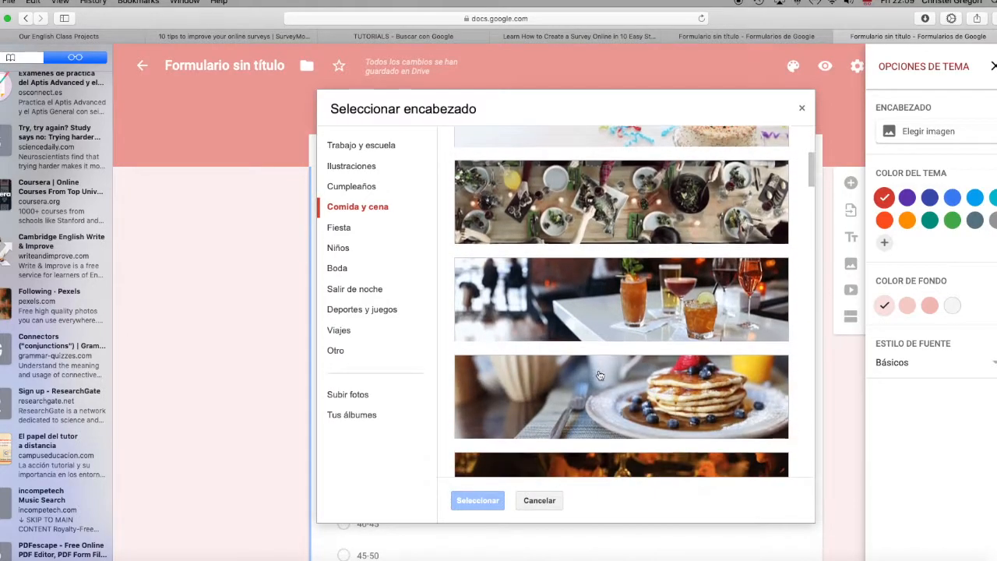
left_click(628, 213)
left_click(476, 500)
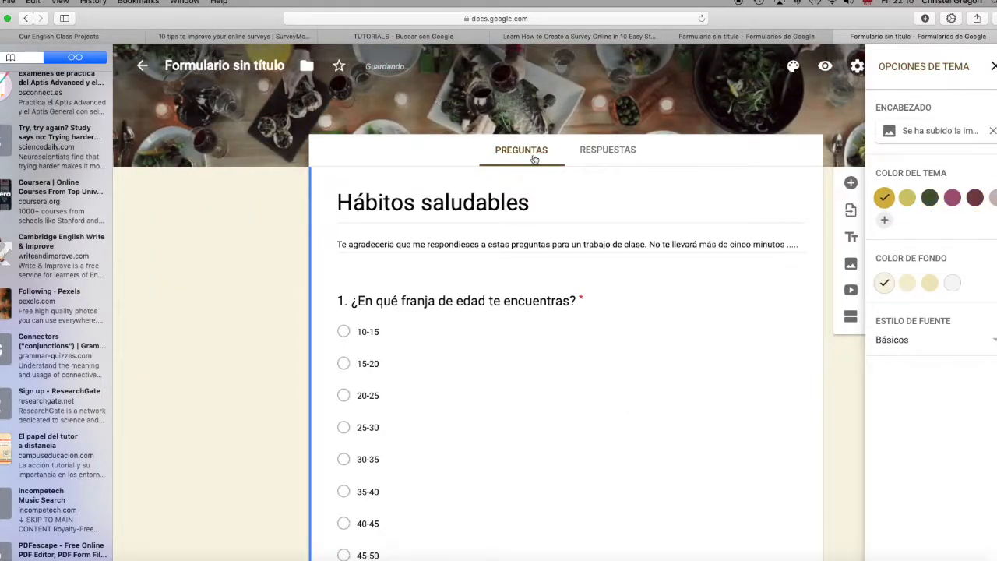
scroll(562, 186, "down", 3)
scroll(562, 186, "down", 12)
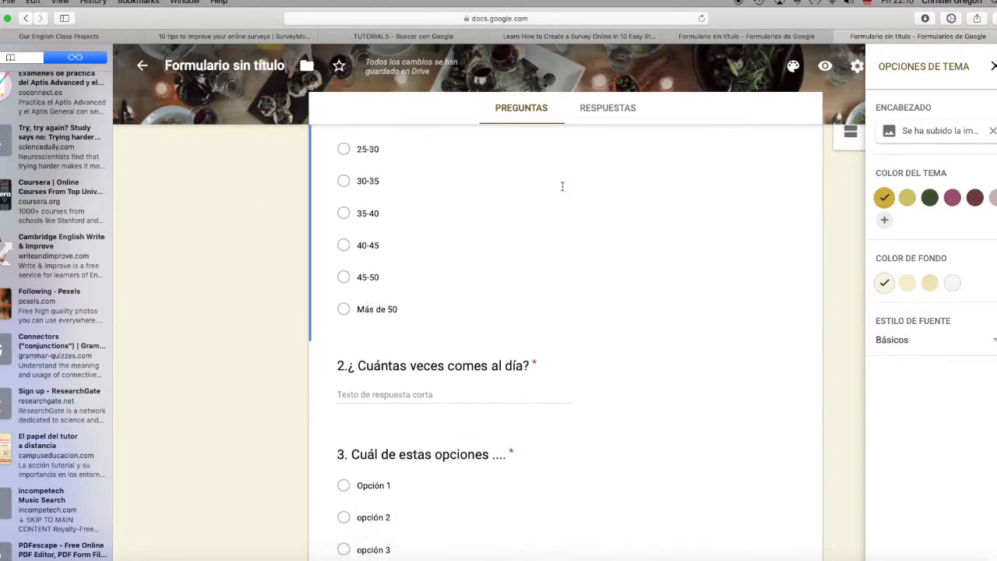
scroll(561, 186, "up", 15)
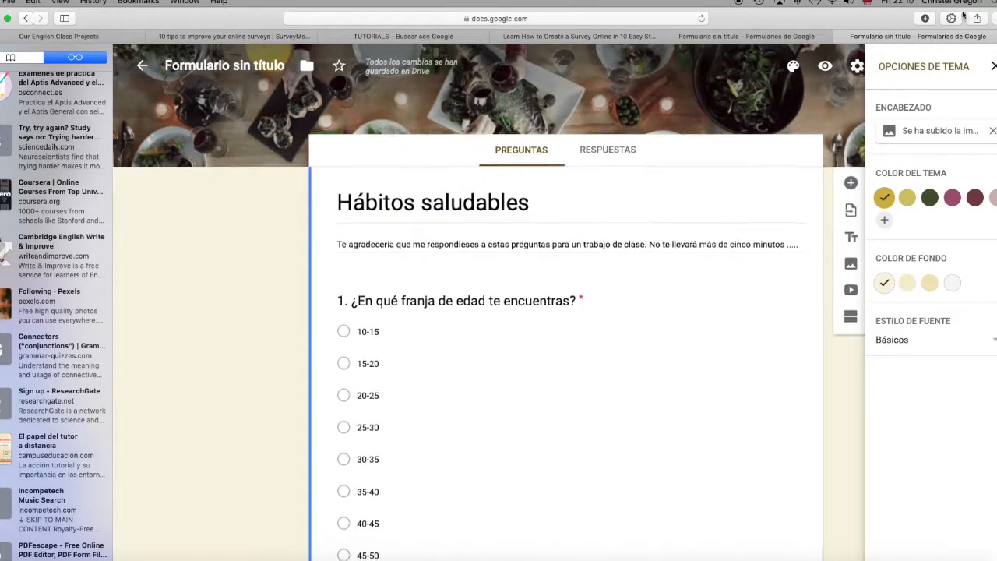
left_click(994, 66)
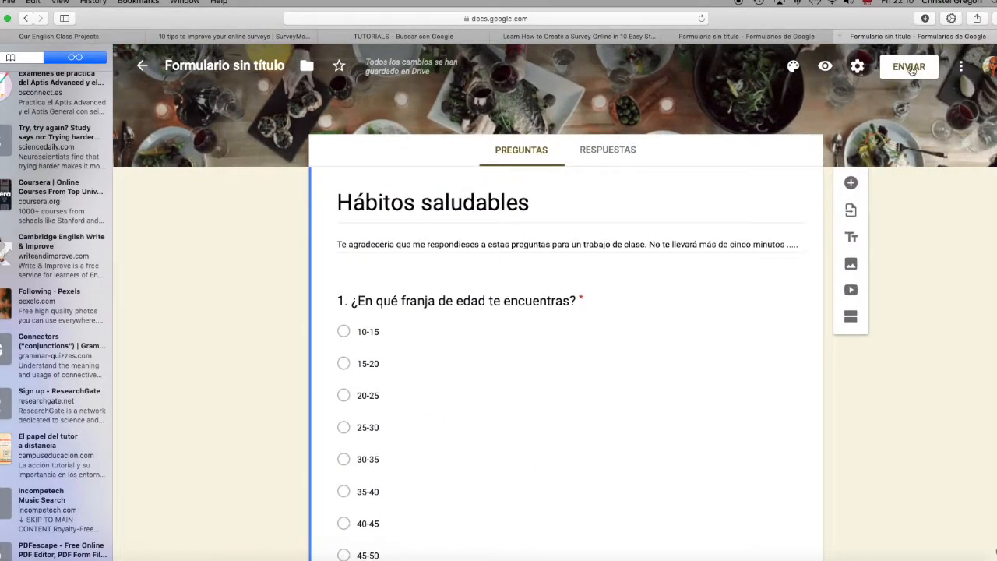
Step: Choose to send the form as a link and shorten its URL
left_click(909, 69)
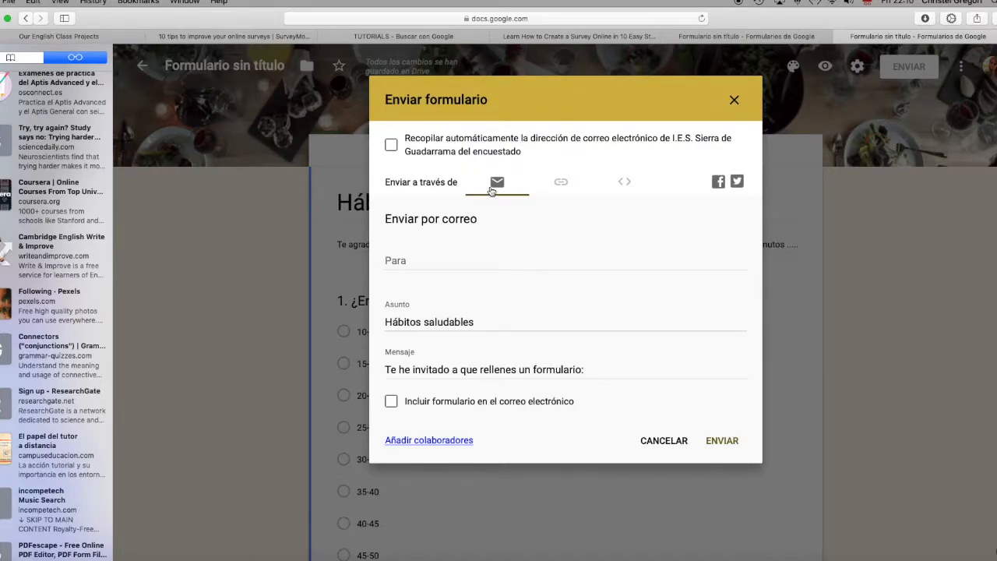
left_click(561, 183)
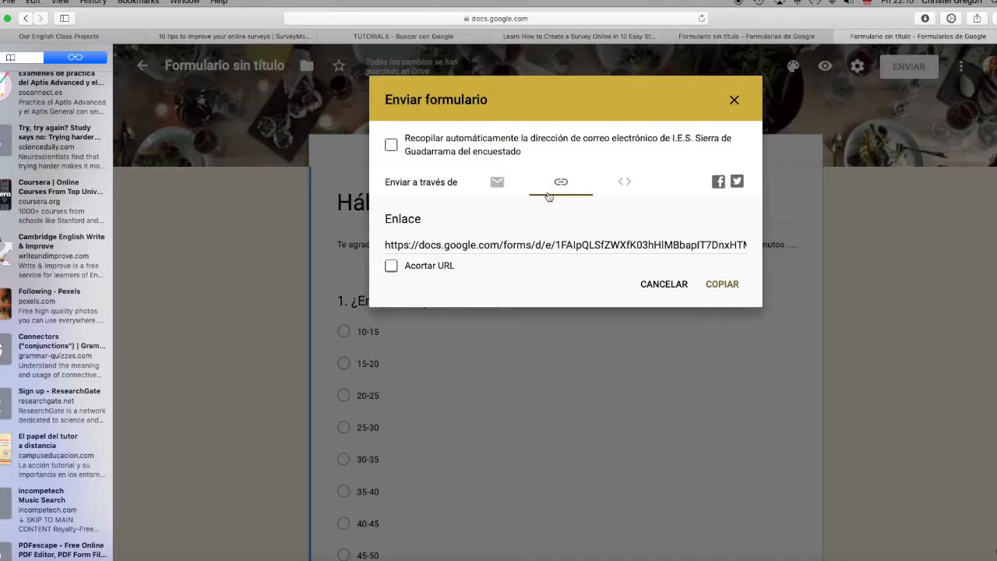
left_click(391, 266)
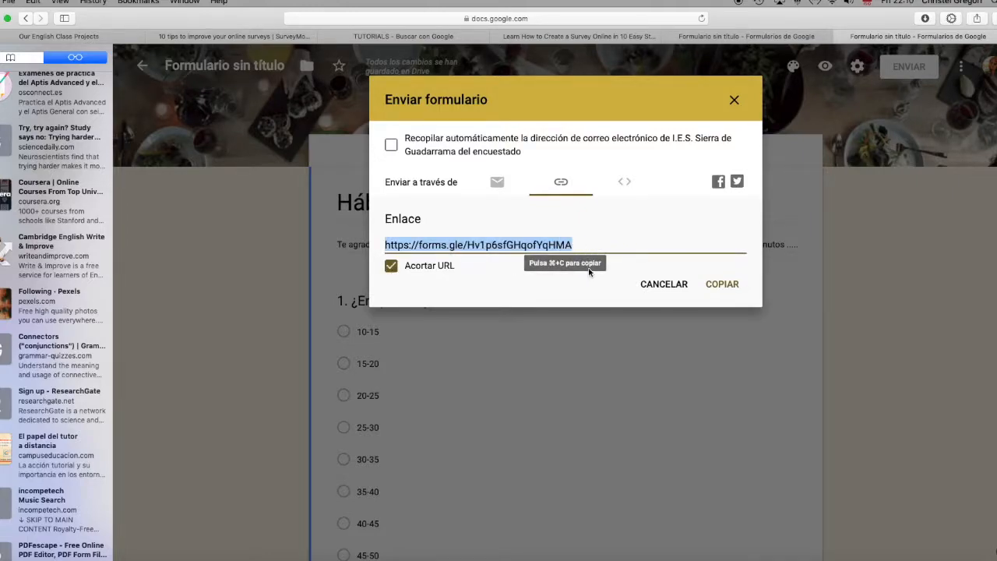
Step: Copy the form's shortened link and open a new browser tab for writing a Gmail message
left_click(722, 284)
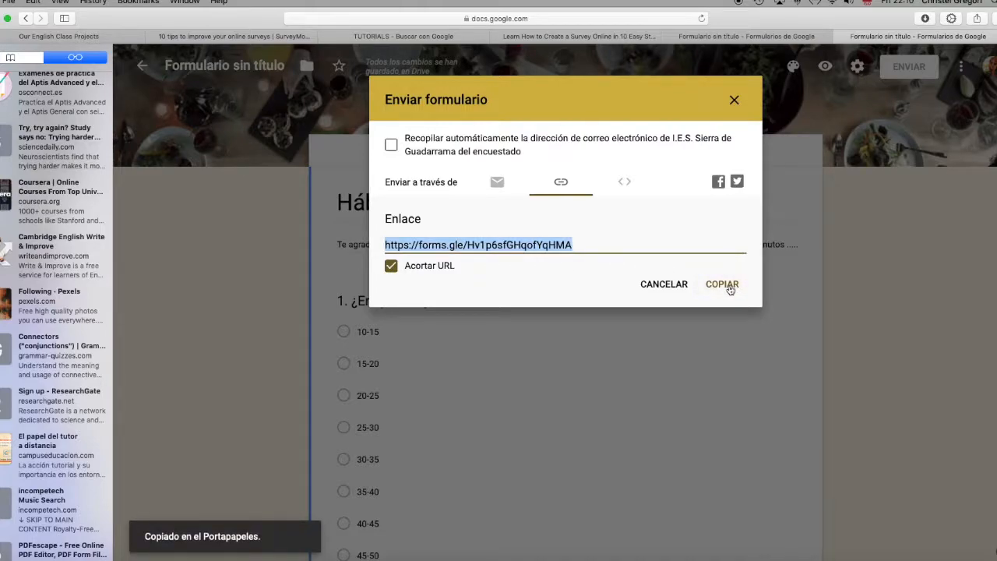
left_click(733, 101)
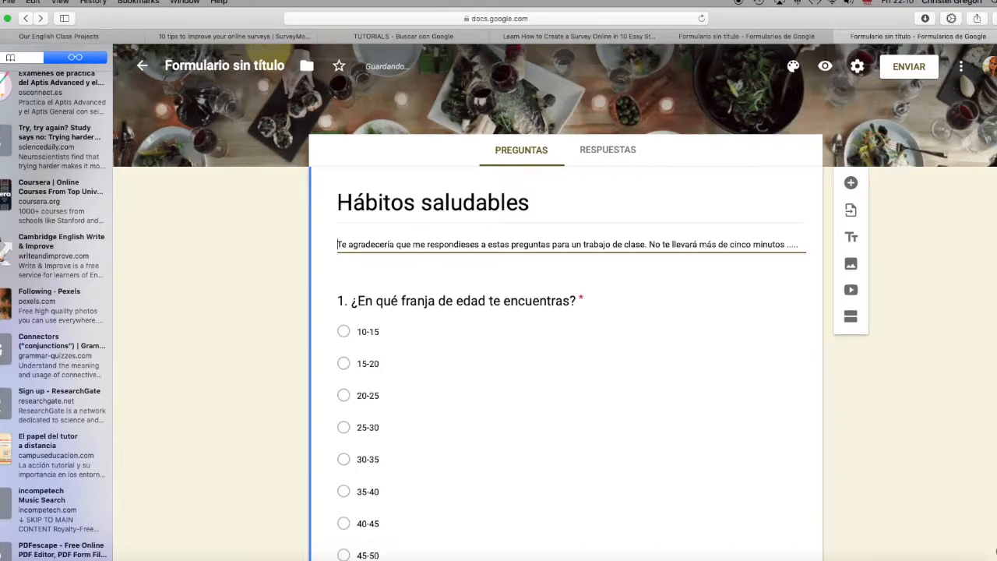
key("super+t")
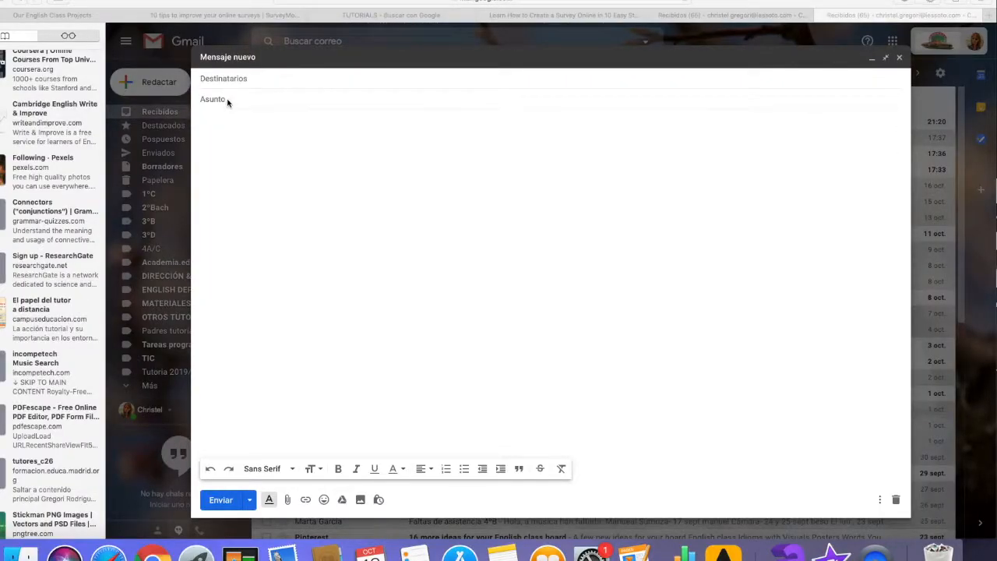
Step: Enter "Encuesta sobre hábitos saludables" as the subject of the new e-mail
left_click(227, 100)
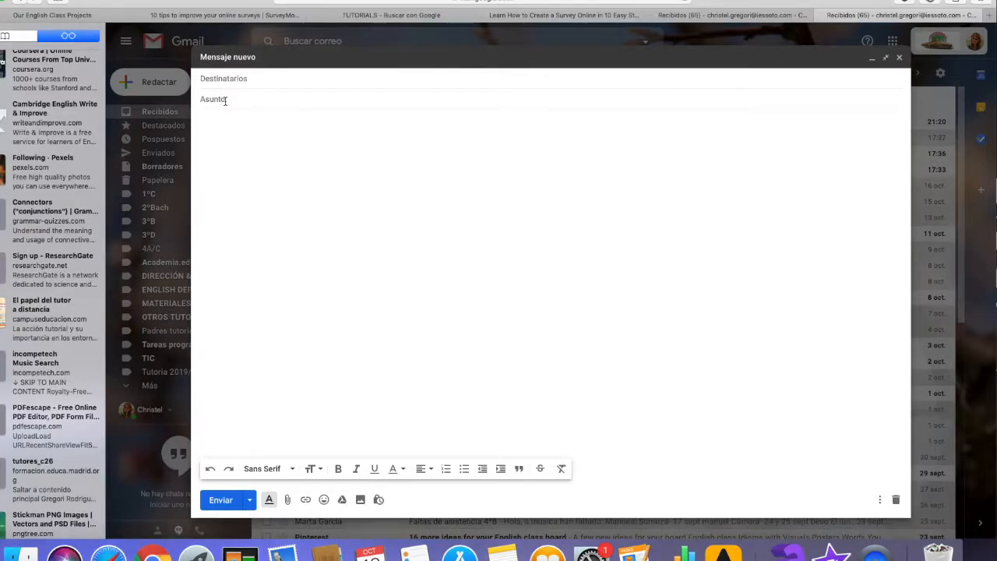
type("Encuan")
key("BackSpace")
type("sta sobre hábitos ")
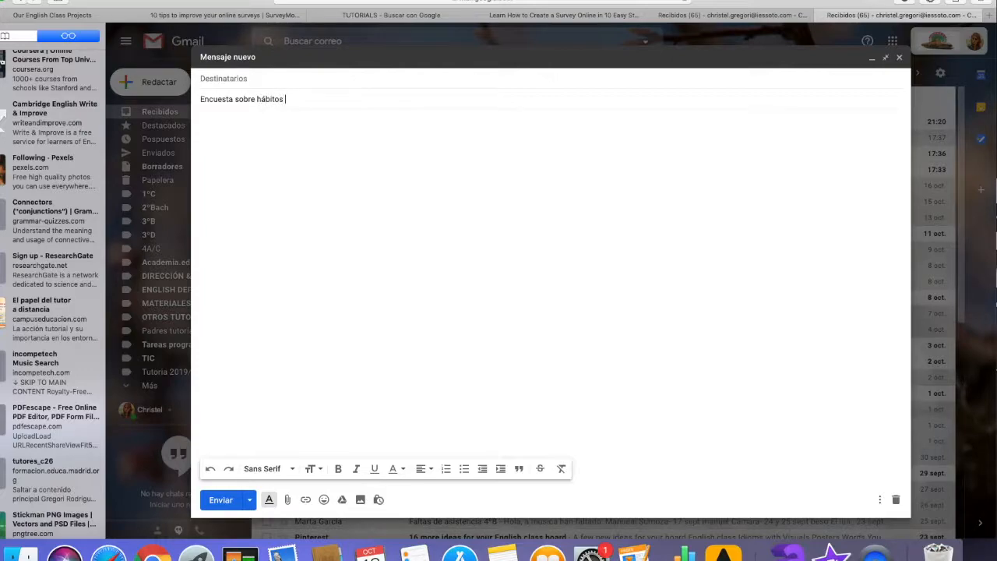
type("saludables")
Step: Paste the short form link into the message body and write "Hola....... podrías, por favor, completar ....." above it
left_click(219, 138)
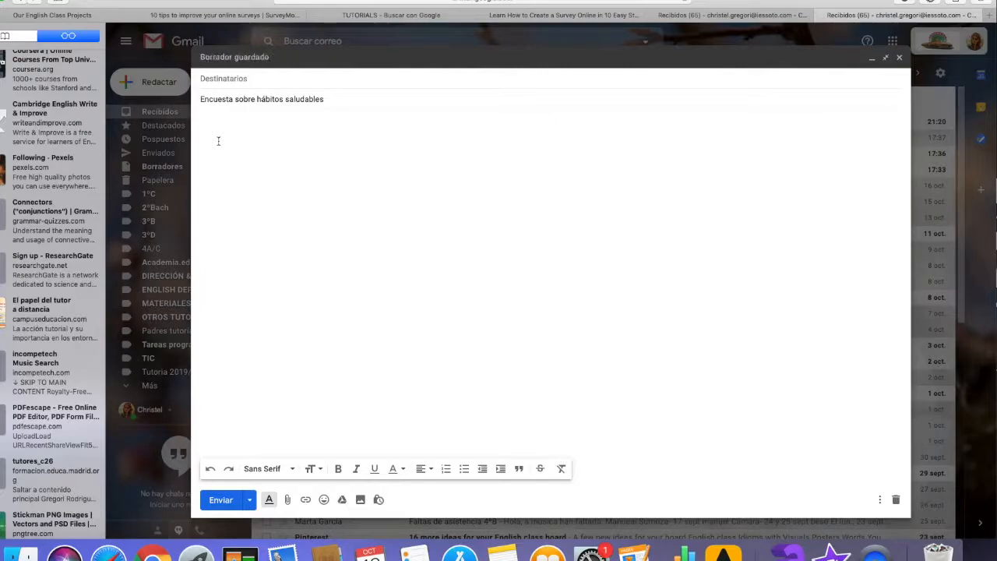
type("https://forms.gle/Hv1p6sfGHqofYqHMA")
left_click(200, 120)
key("Return")
key("Return")
type("Hola,..... podr")
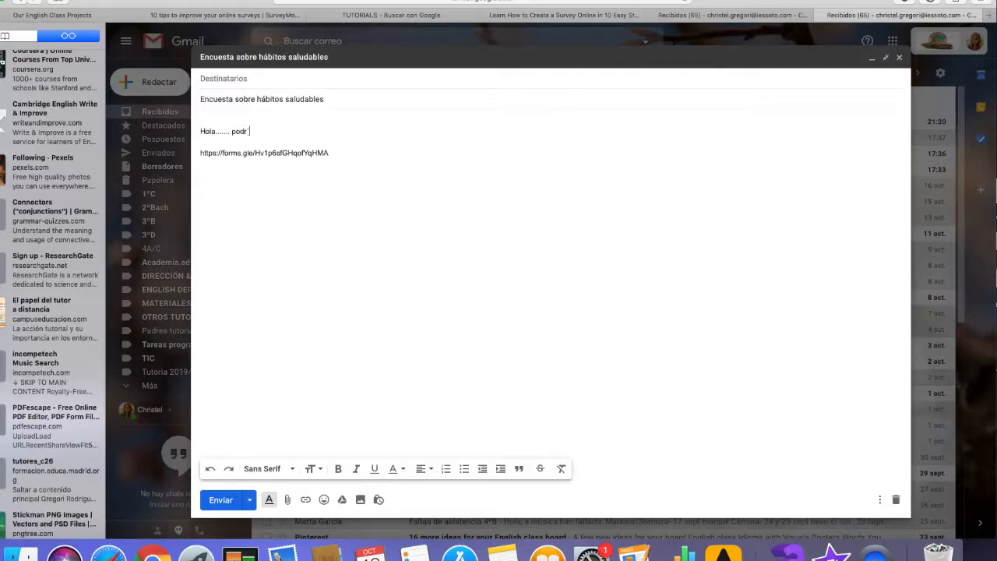
type("ías, por favor, completar .....")
Step: Add a blind-copy (CCO) line to the e-mail and fill it with four made-up placeholder recipients
left_click(228, 81)
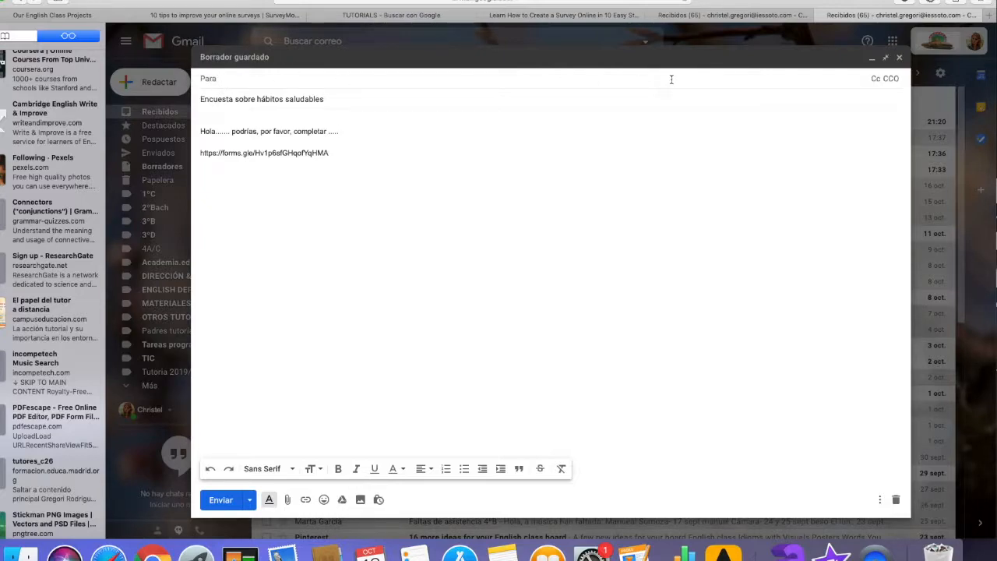
left_click(892, 80)
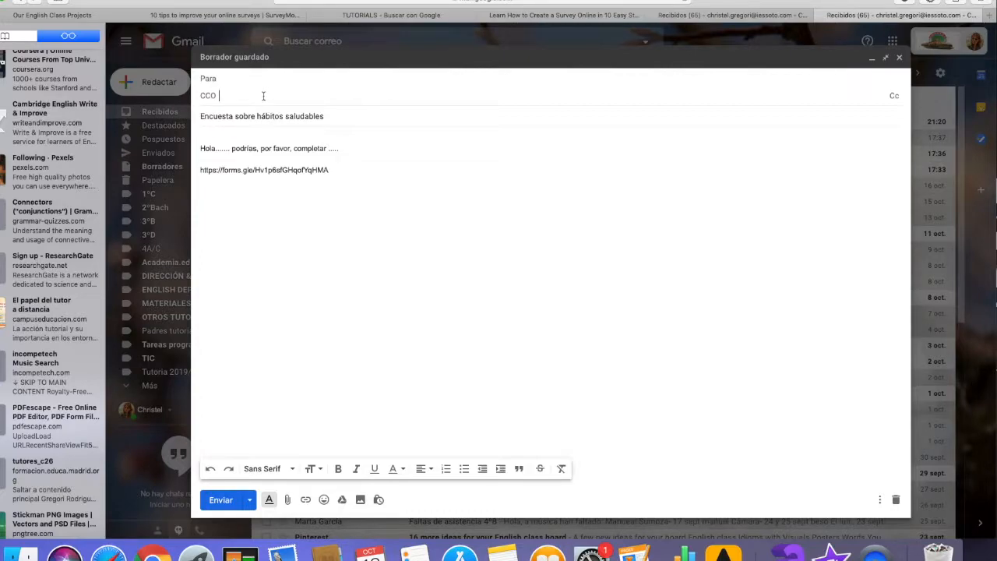
type("djdsv")
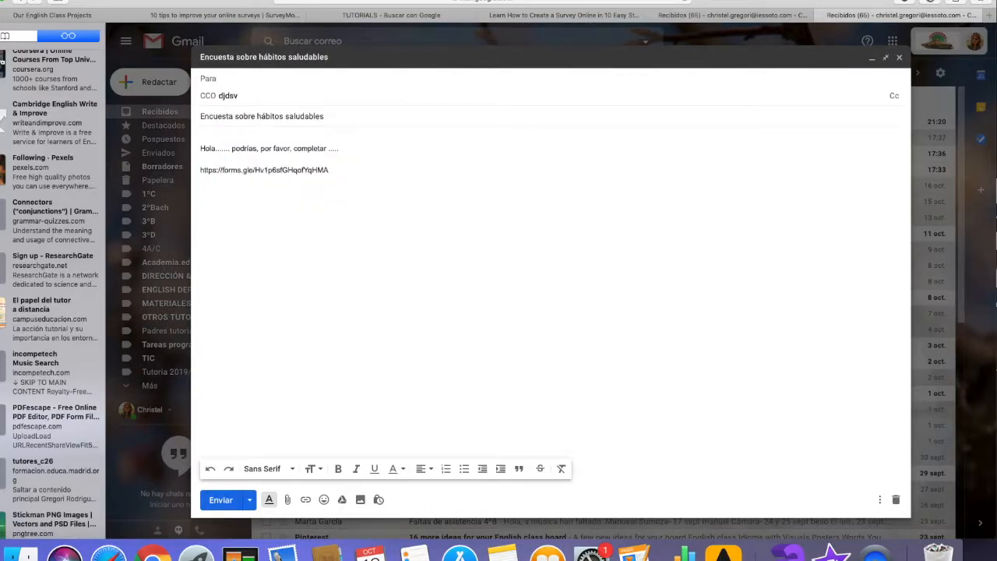
key("space")
type("schsdhcsd")
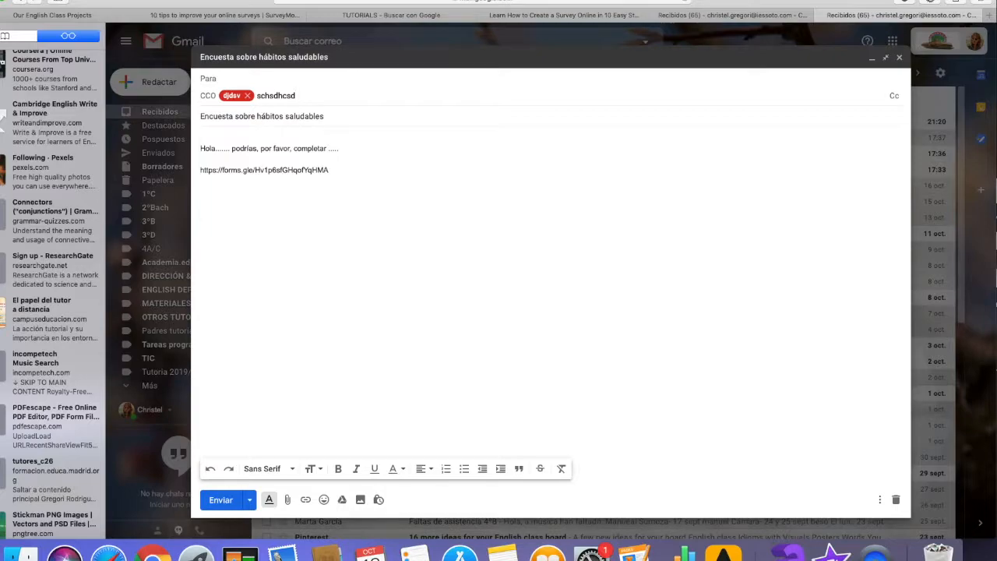
key("space")
type("jcsdcisdhcl")
key("space")
type("jcsdidcsh")
key("space")
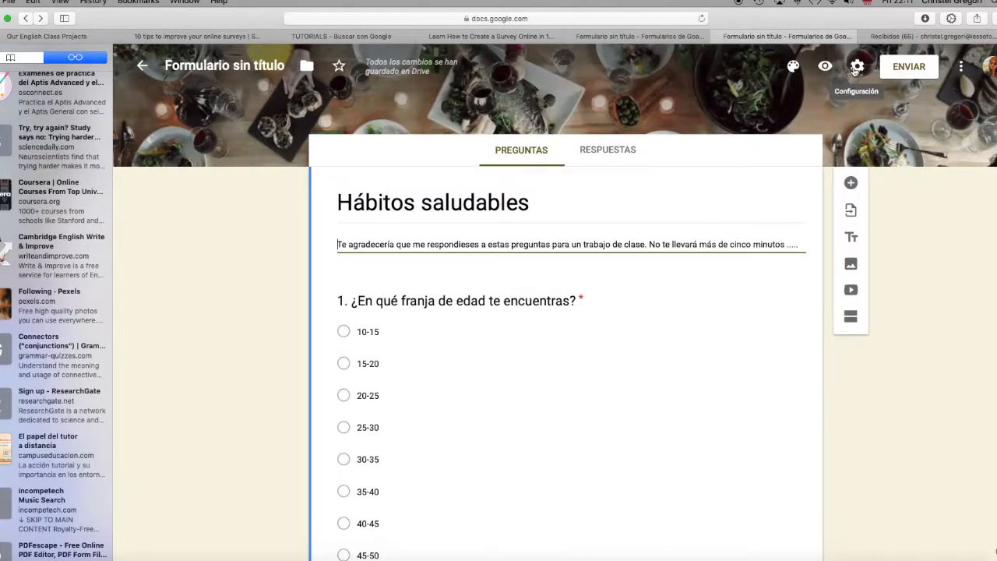
Step: Back in the form's settings, remove the restriction to I.E.S. Sierra de Guadarrama users, limit it to 1 response and save
left_click(857, 67)
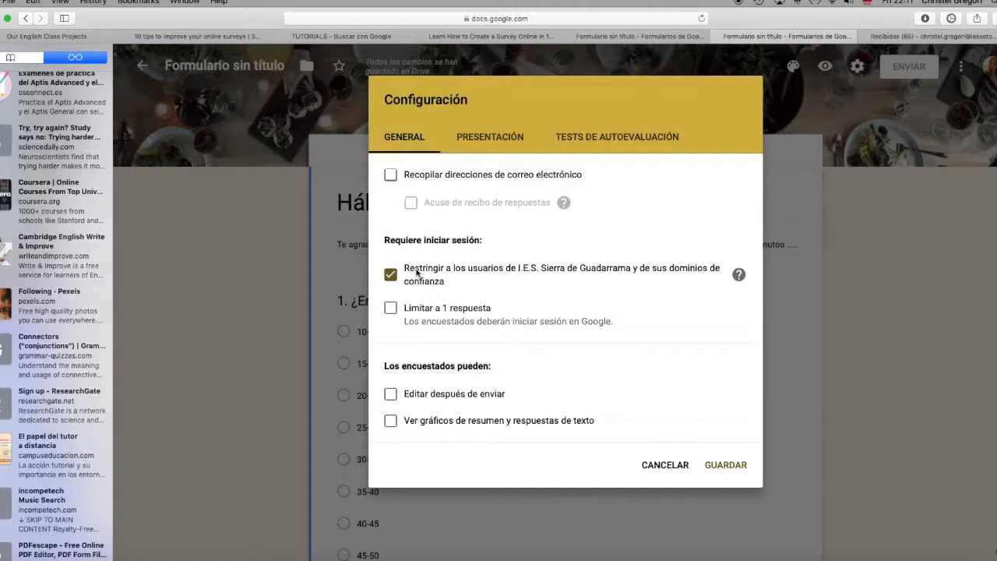
left_click(391, 275)
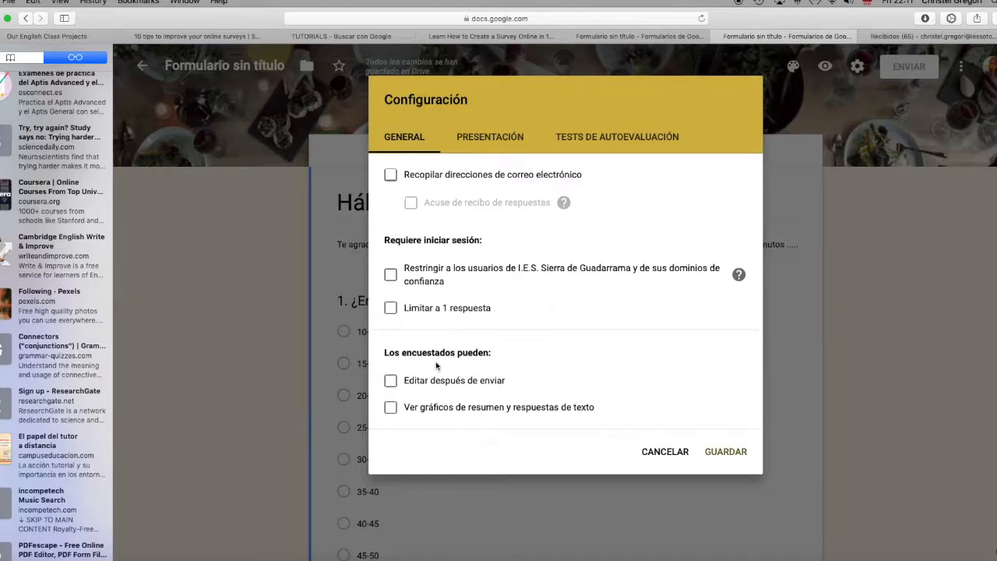
left_click(391, 310)
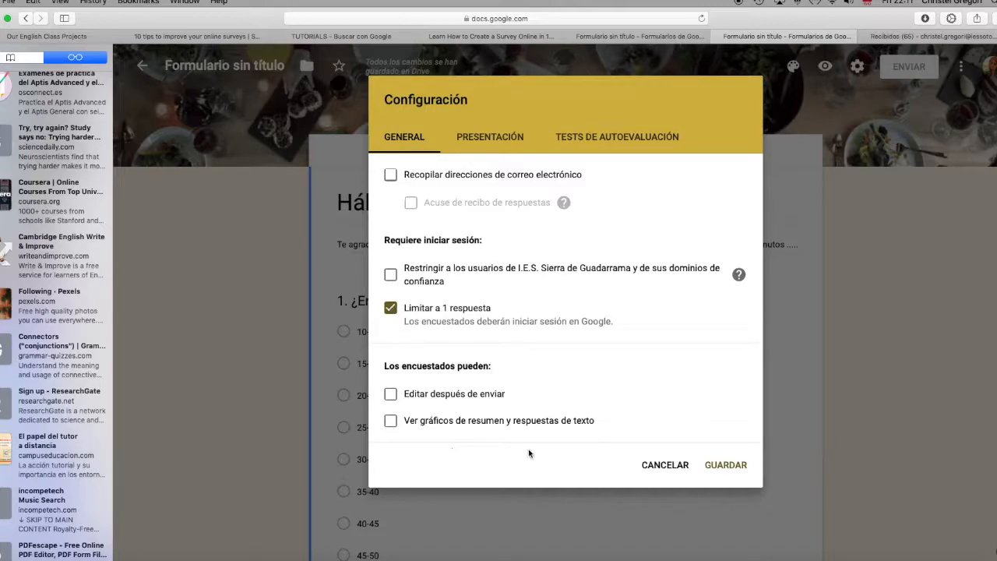
left_click(726, 465)
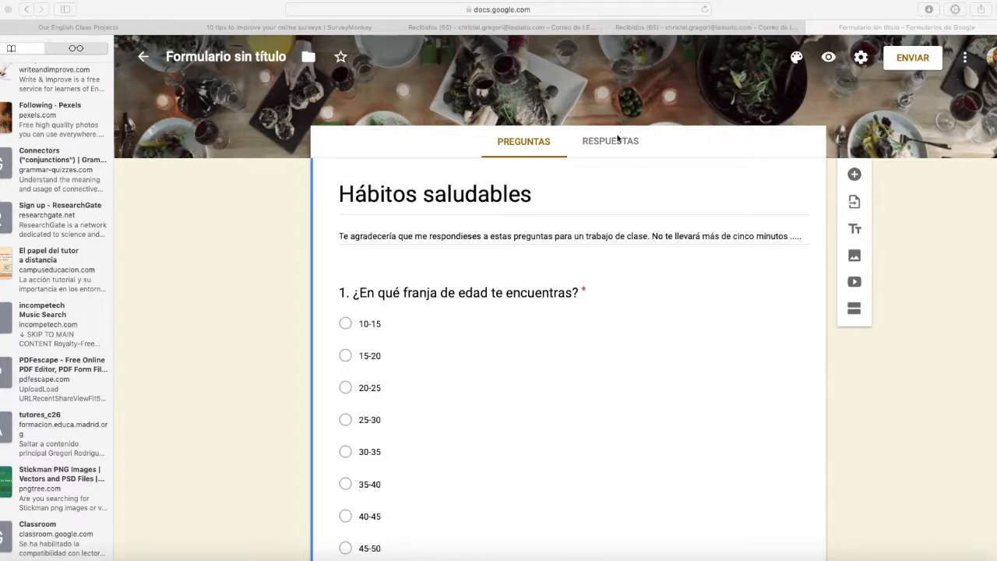
Step: Show the form's responses section and open the survey preview
left_click(630, 143)
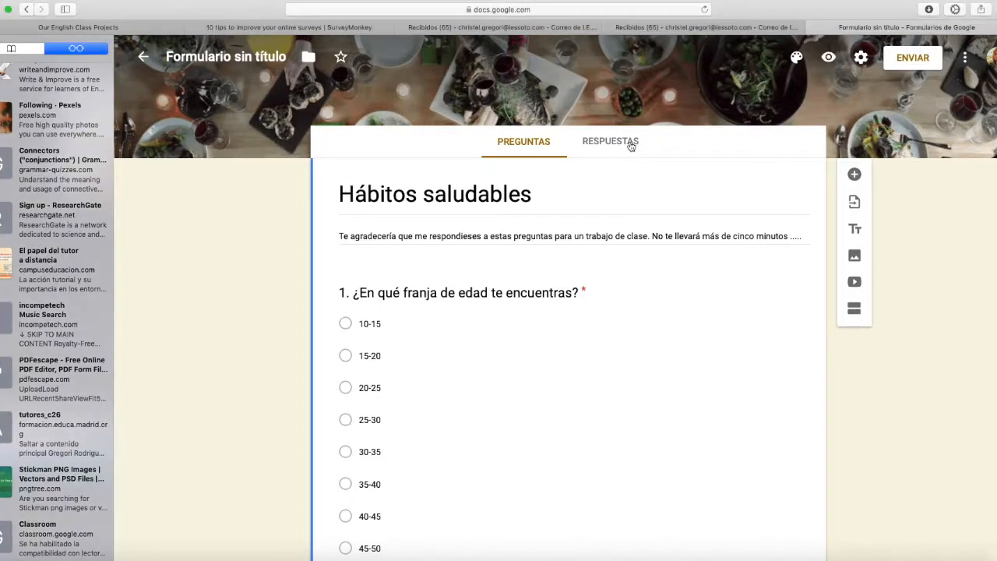
left_click(630, 144)
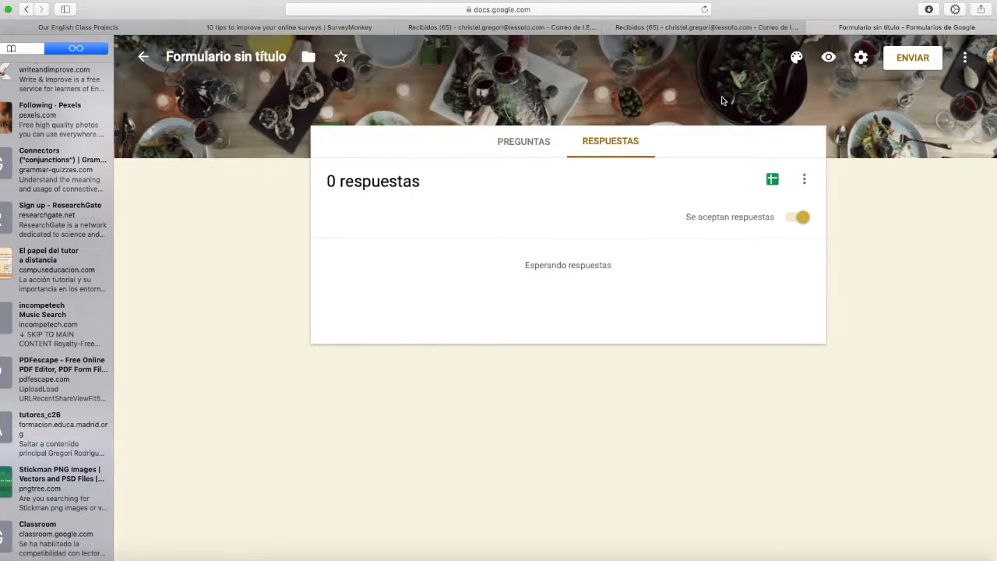
left_click(828, 58)
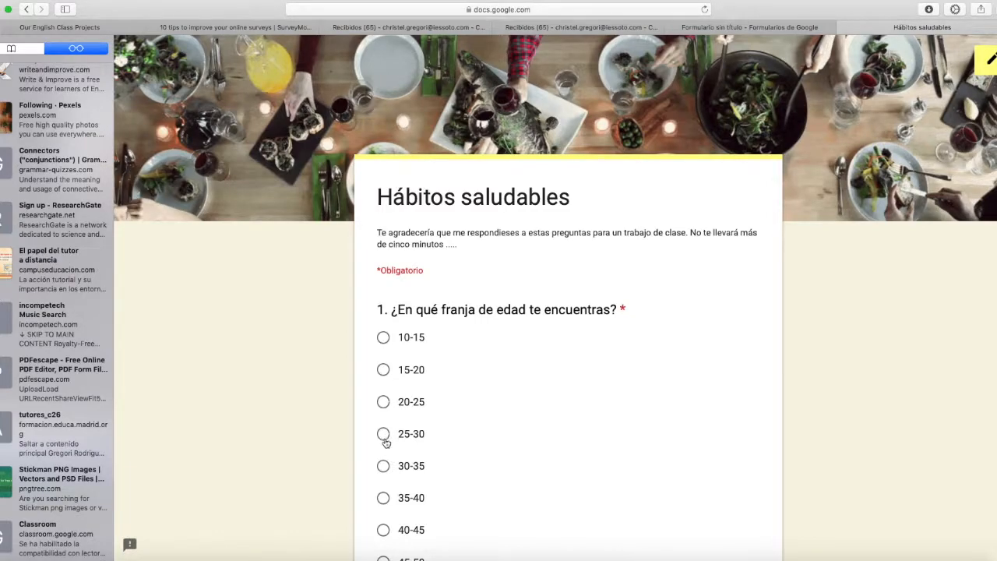
Step: In the preview, answer question 1 with 25-30, question 2 with 3 and question 3 with opción 2
scroll(385, 443, "down", 5)
left_click(424, 390)
type("3")
scroll(425, 405, "down", 3)
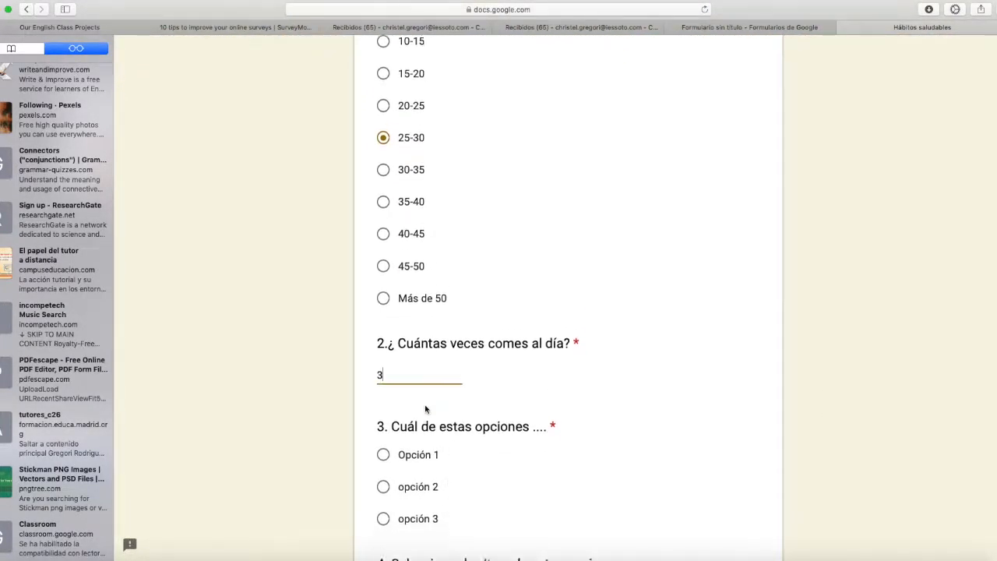
left_click(382, 329)
scroll(383, 323, "down", 2)
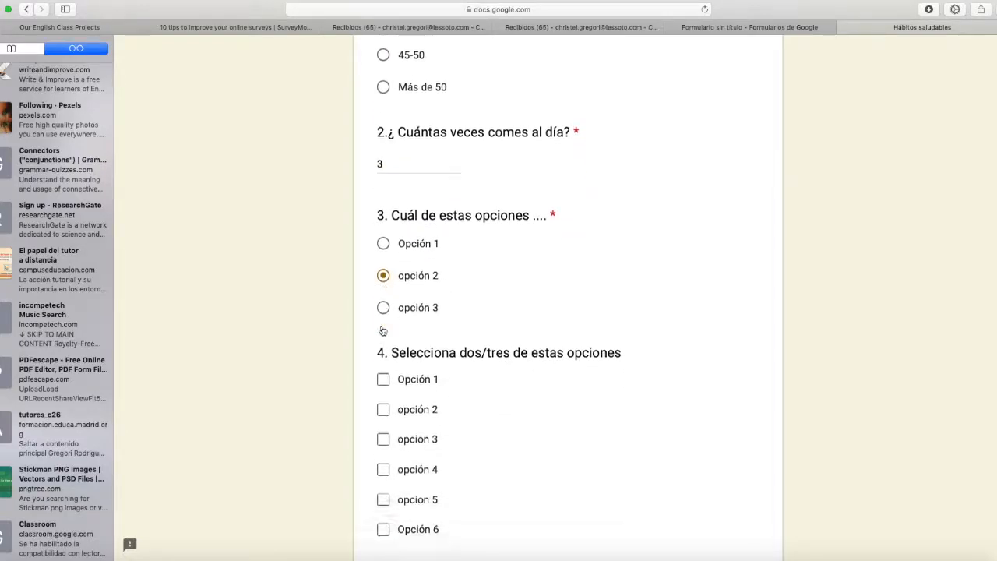
Step: Tick opción 2 and opcion 5 in question 4 and submit the test response
left_click(383, 351)
left_click(383, 441)
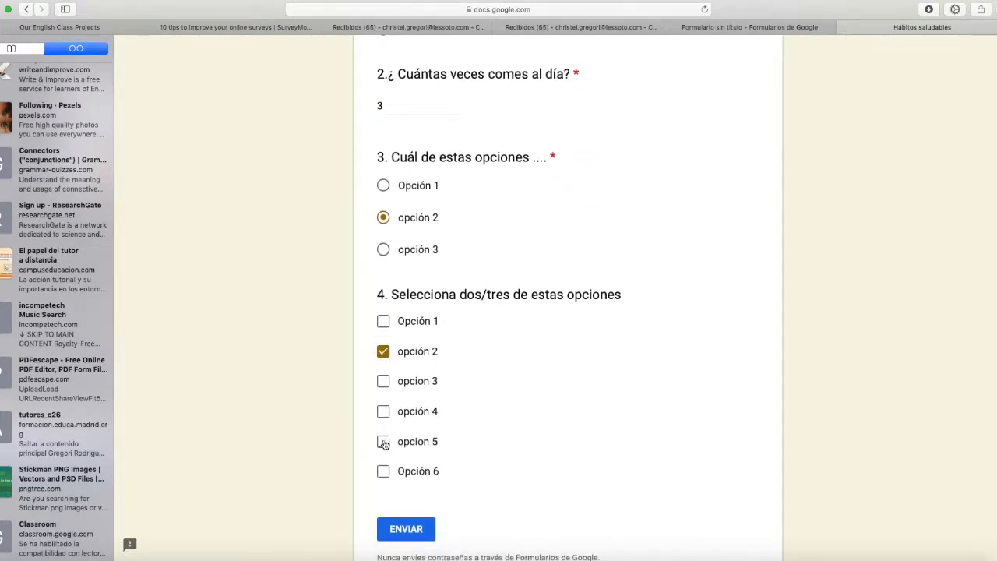
scroll(460, 472, "down", 2)
left_click(406, 409)
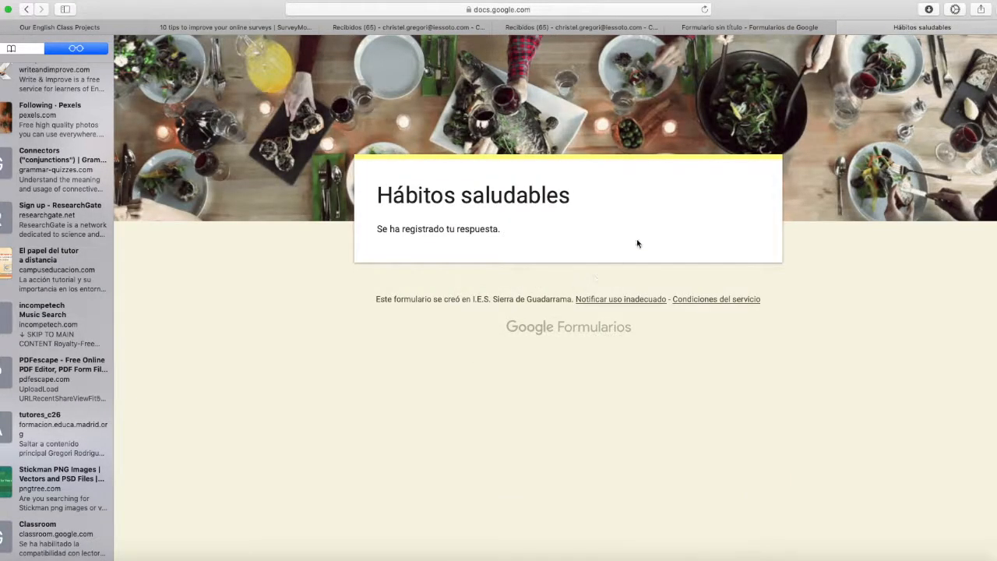
Step: Return to the form editor and examine the response summary charts for all four questions
left_click(738, 28)
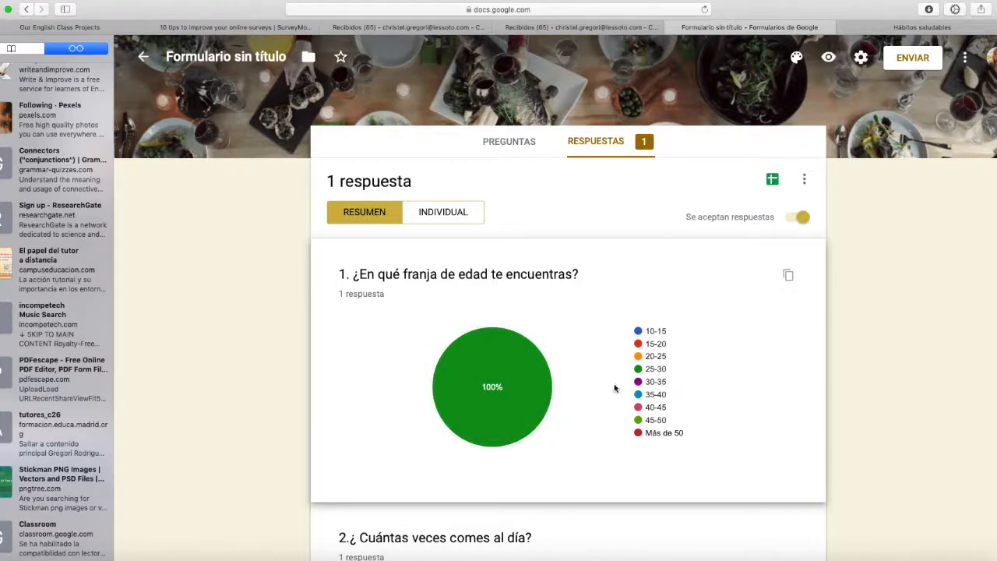
scroll(607, 390, "down", 4)
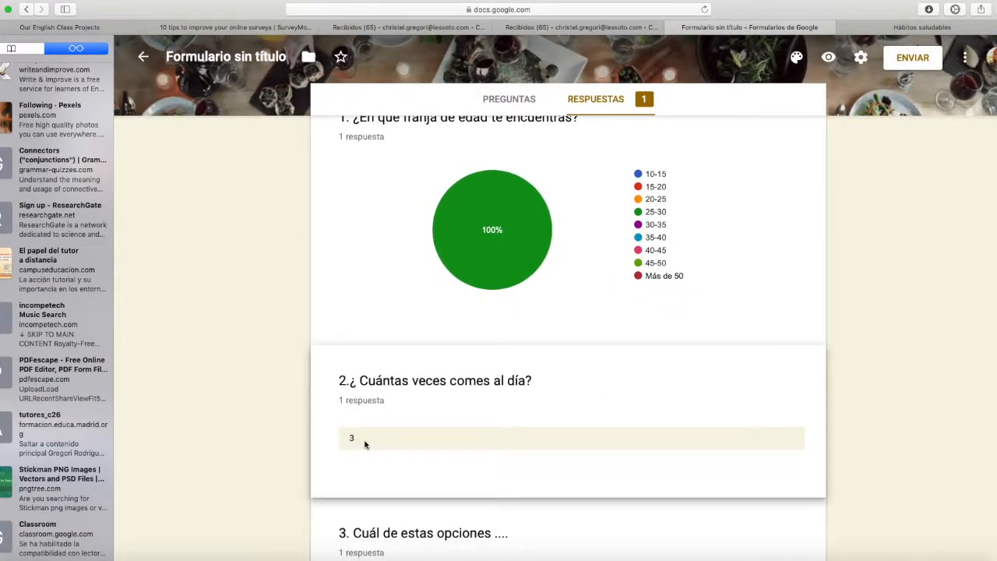
scroll(370, 440, "down", 4)
scroll(538, 487, "down", 4)
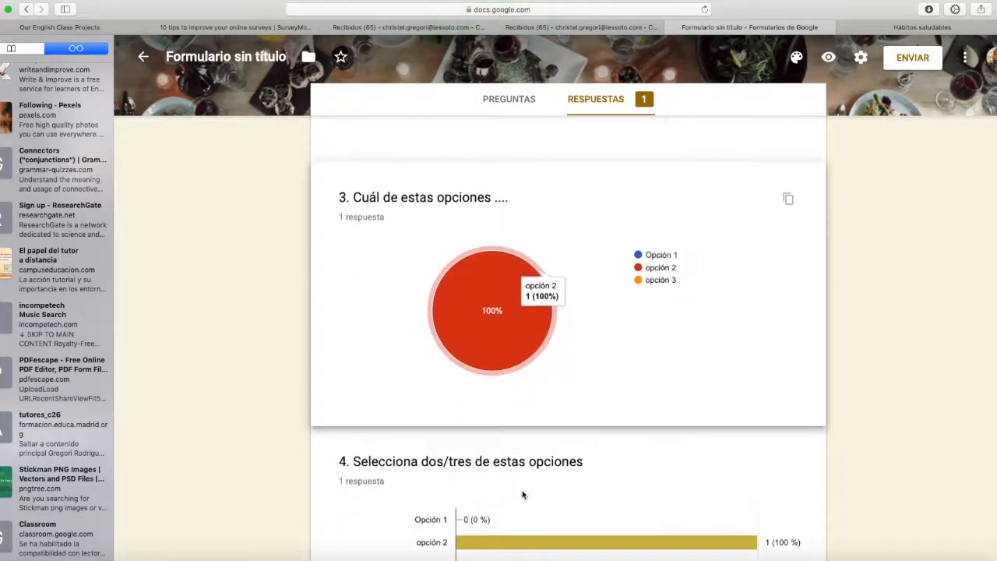
scroll(523, 495, "down", 5)
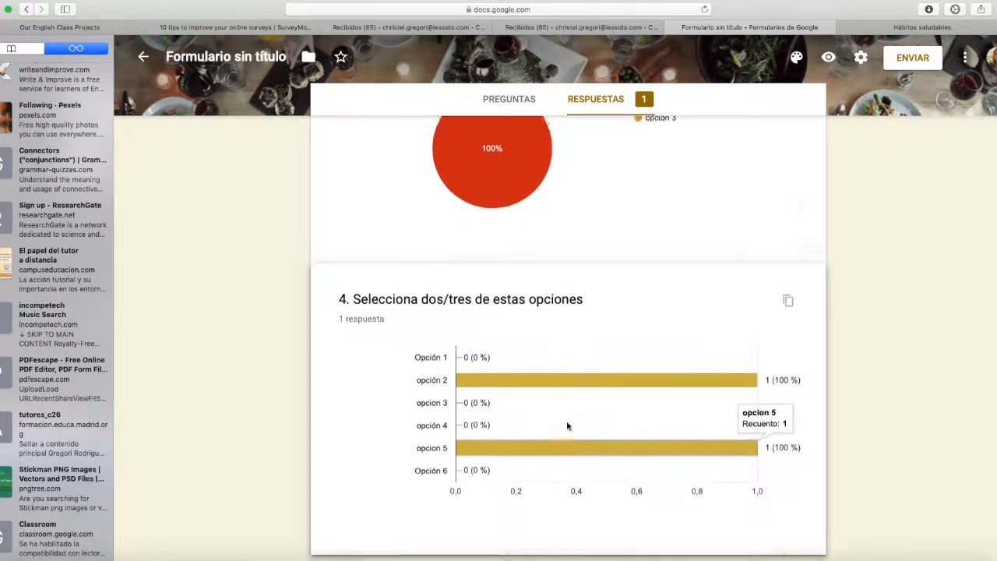
scroll(568, 426, "up", 18)
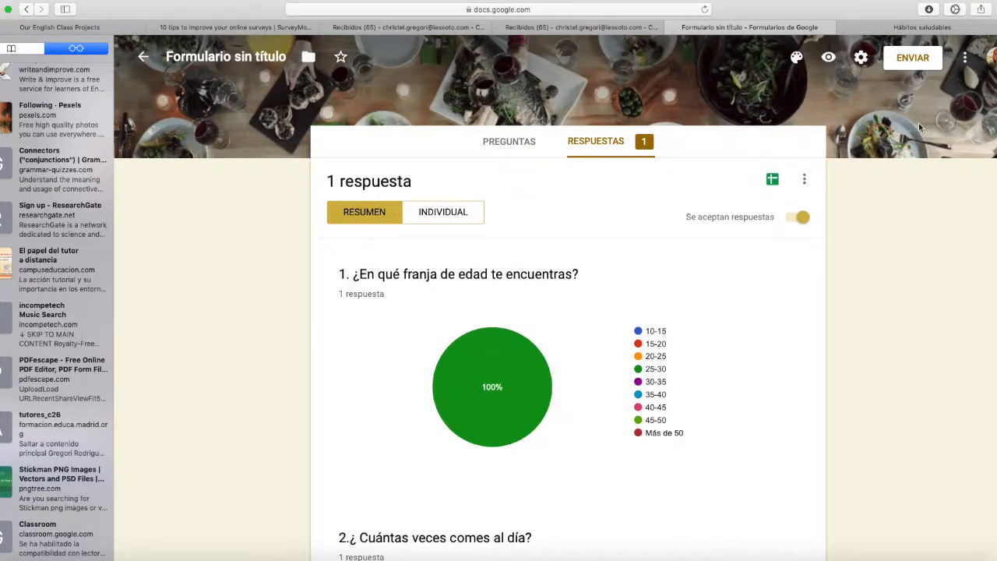